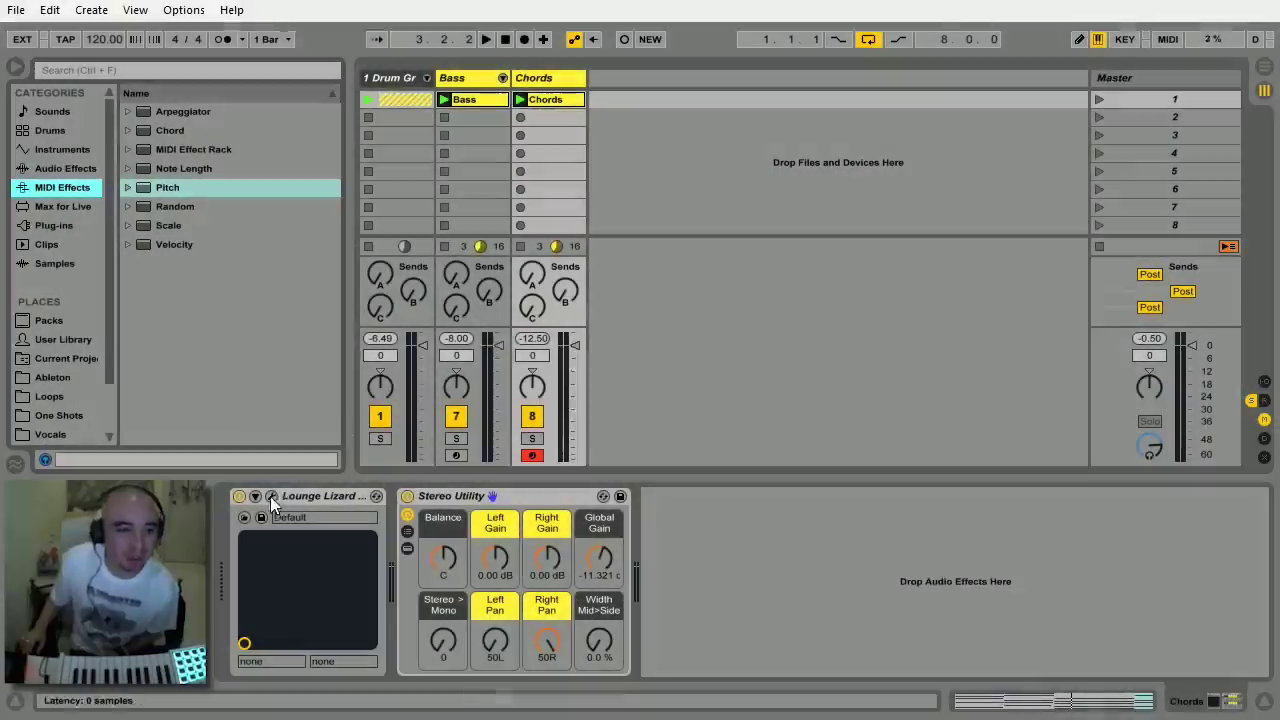
Open the Lounge Lizard EP-4 plug-in window and drag it into full view
{"action": "left_click", "coordinate": [270, 496]}
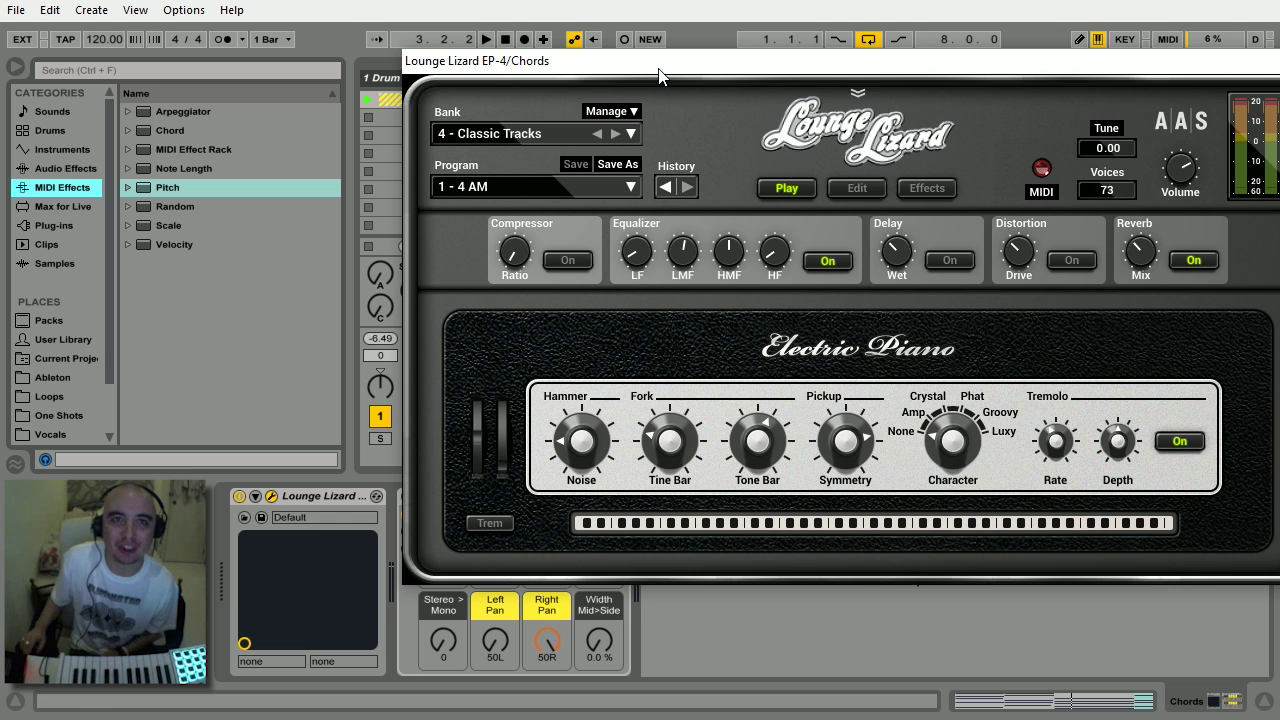
{"action": "left_click_drag", "start_coordinate": [659, 76], "coordinate": [463, 116]}
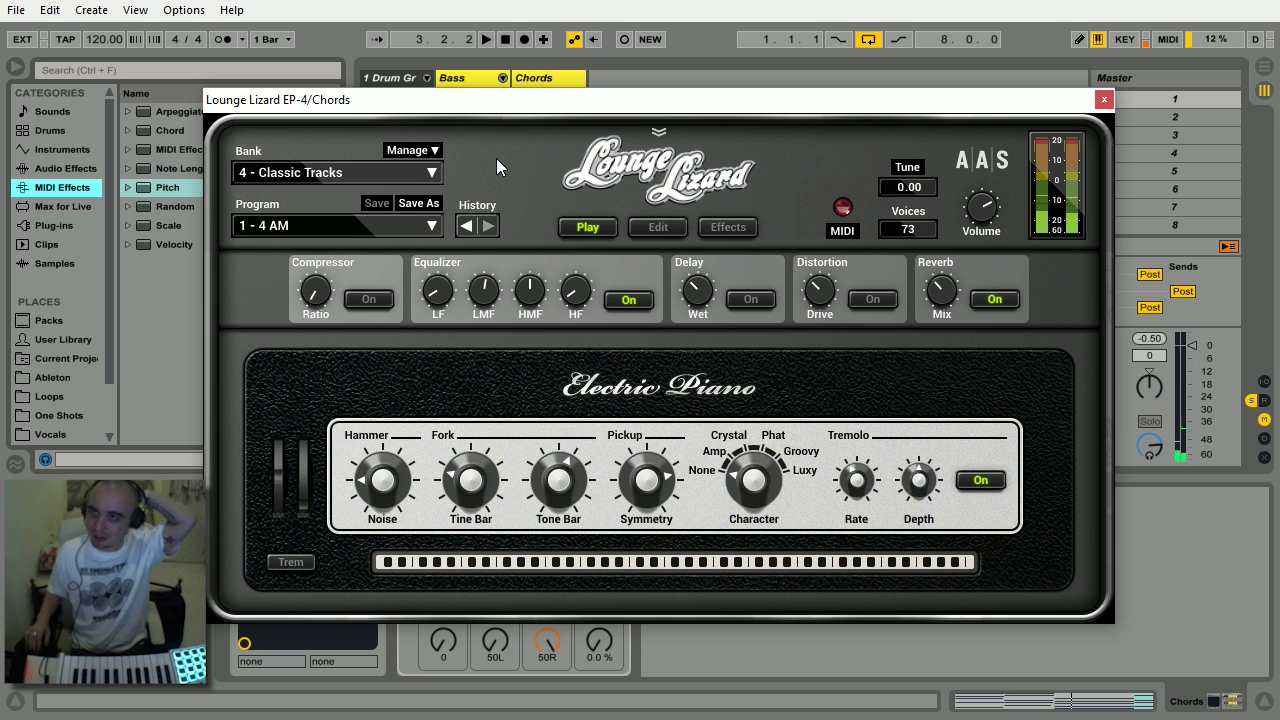
Close Lounge Lizard, launch scene 1, and raise the Chords Stereo Utility gain to -8.803 dB
{"action": "left_click", "coordinate": [1103, 103]}
{"action": "left_click", "coordinate": [1100, 102]}
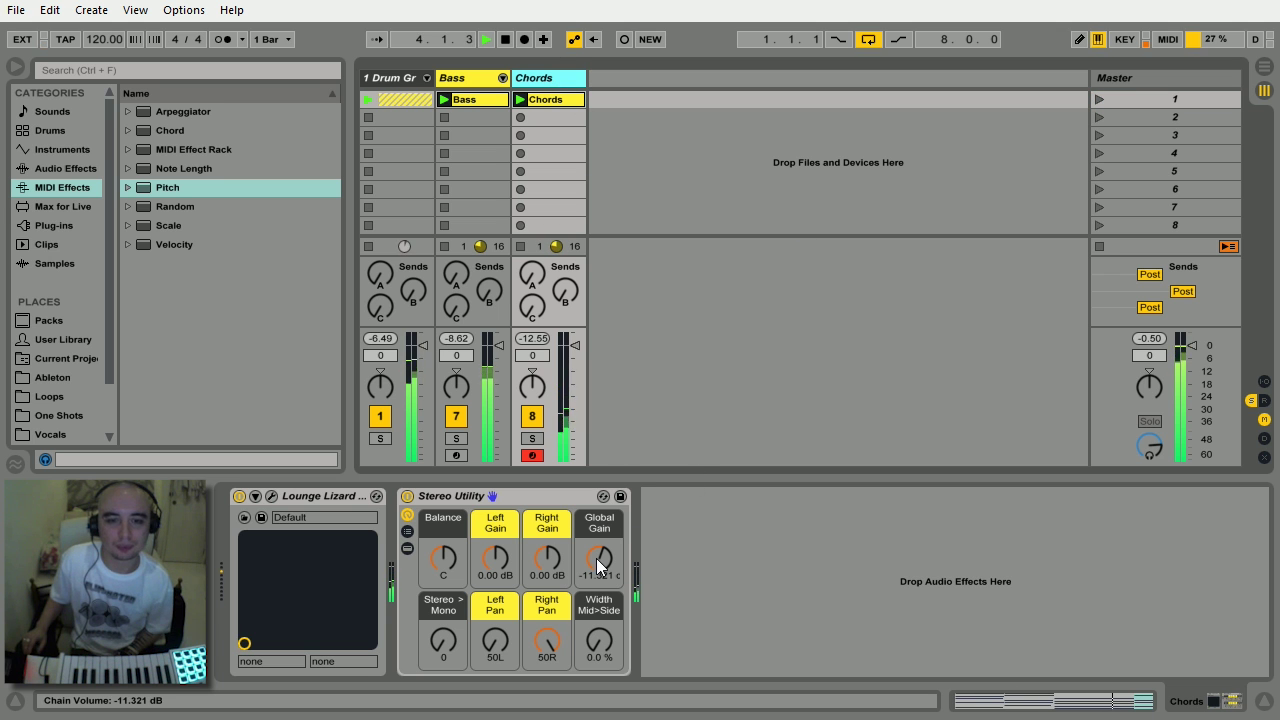
{"action": "left_click_drag", "start_coordinate": [596, 558], "coordinate": [596, 538]}
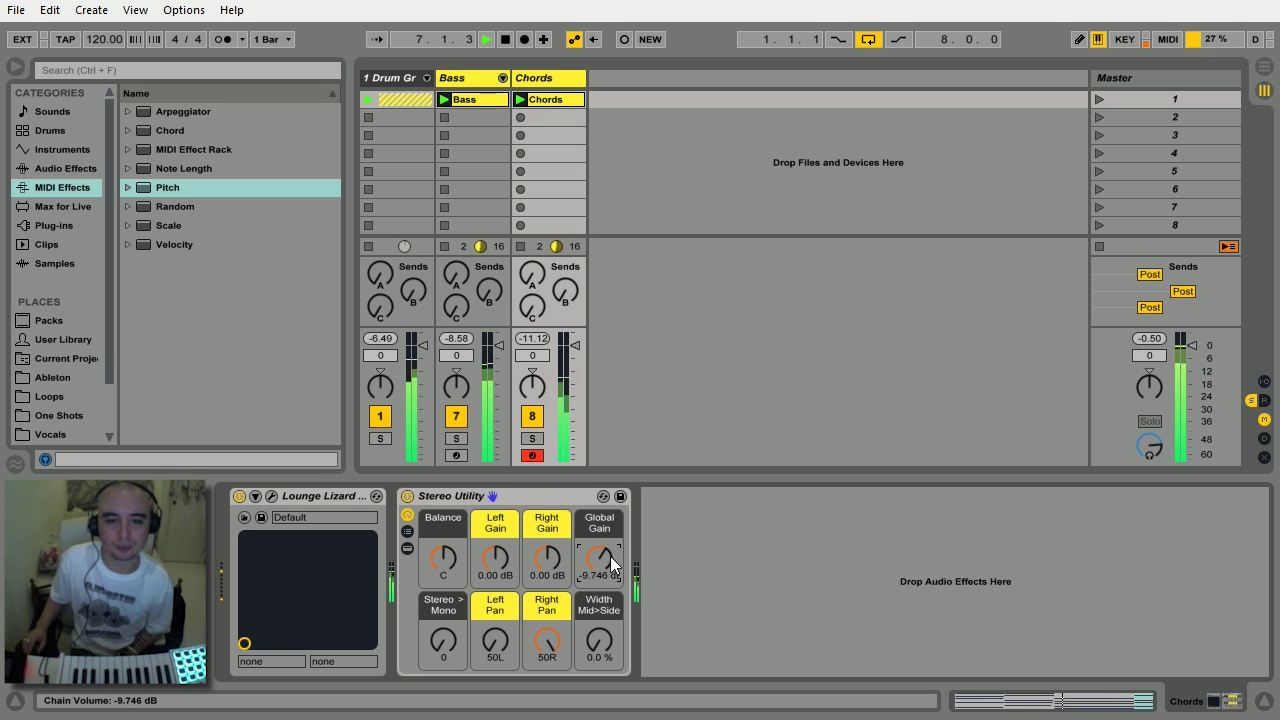
{"action": "left_click_drag", "start_coordinate": [598, 558], "coordinate": [598, 551]}
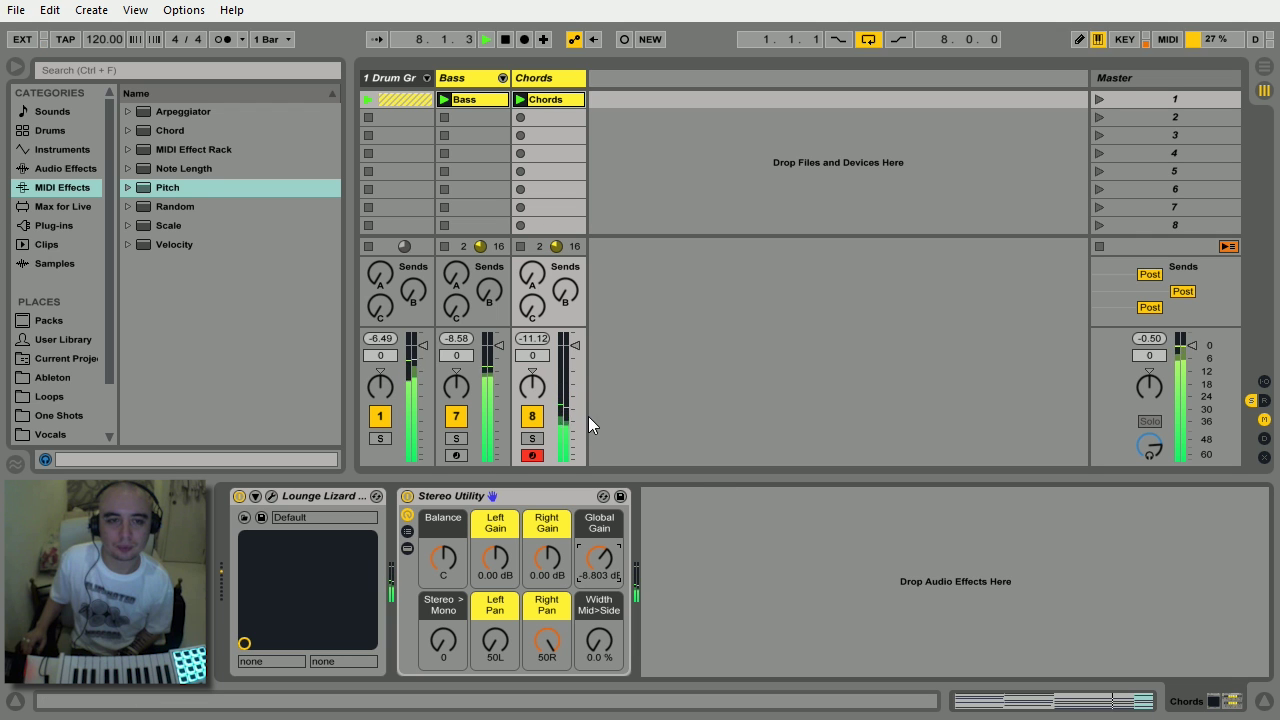
Solo the Chords track and show the Chords clip's notes
{"action": "left_click", "coordinate": [532, 439]}
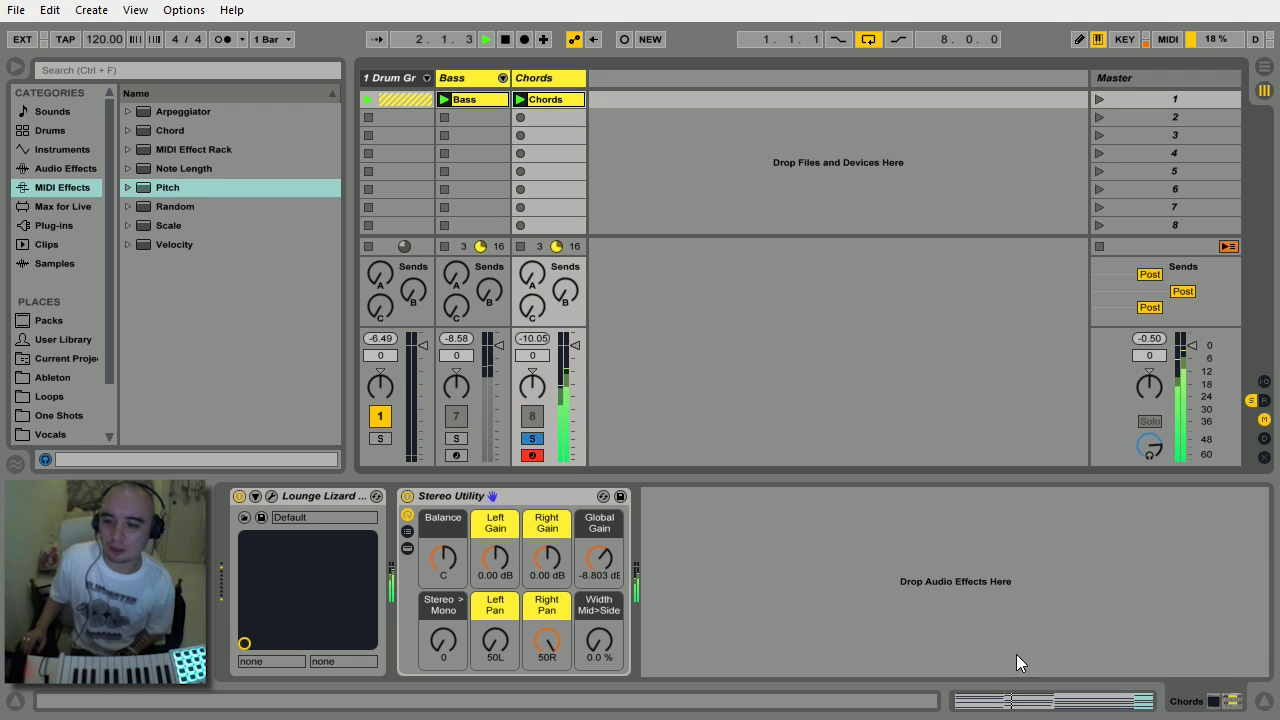
{"action": "key", "text": "shift+Tab"}
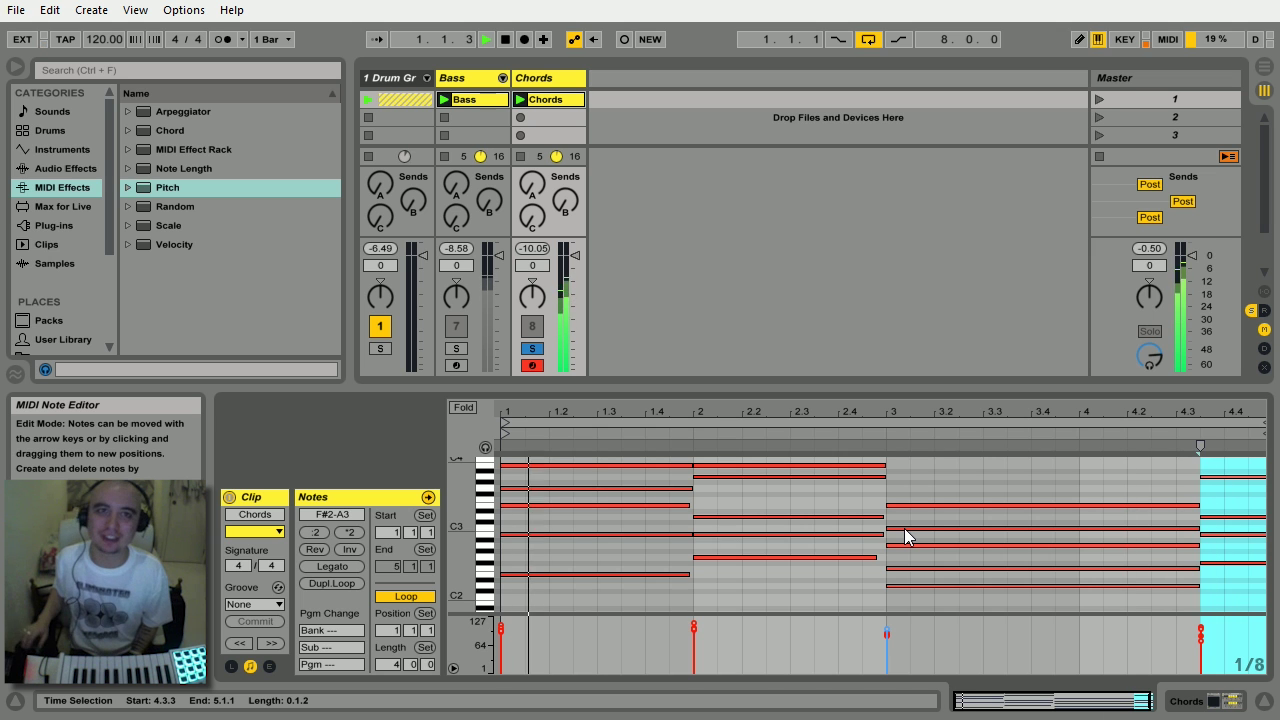
Stop playback and switch the detail view back to the Chords device chain
{"action": "left_click", "coordinate": [500, 40]}
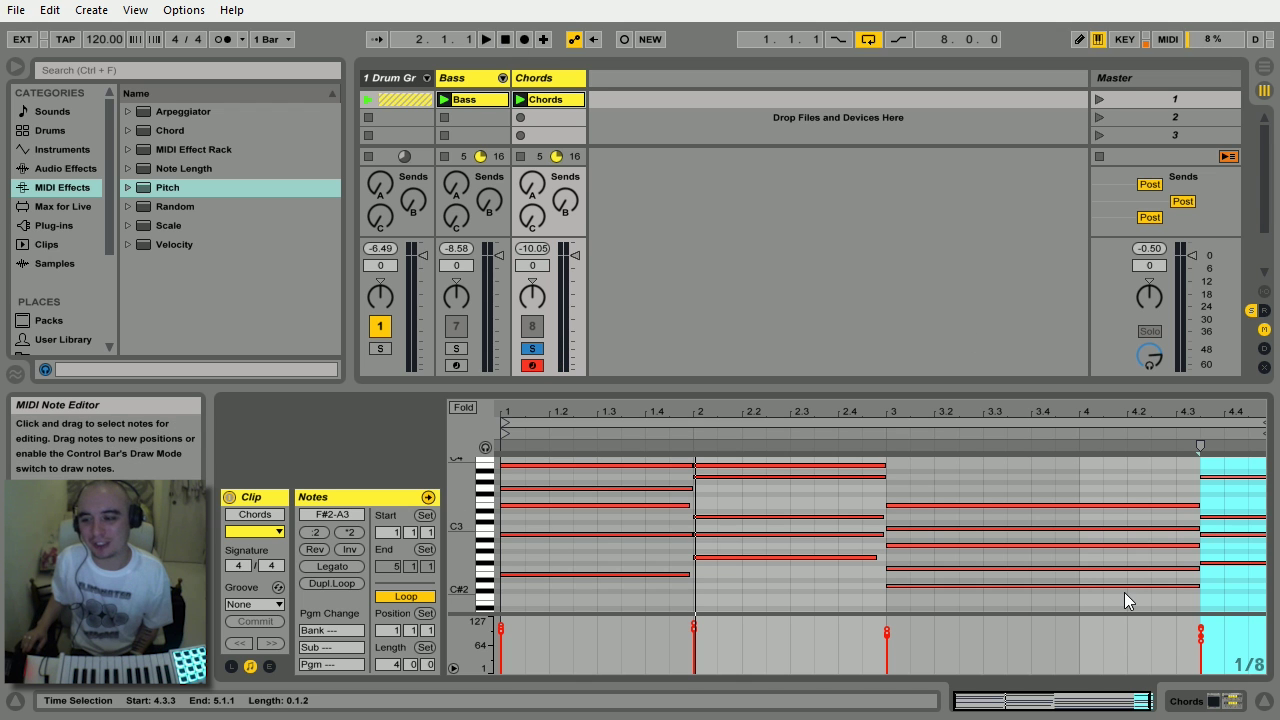
{"action": "left_click", "coordinate": [1190, 703]}
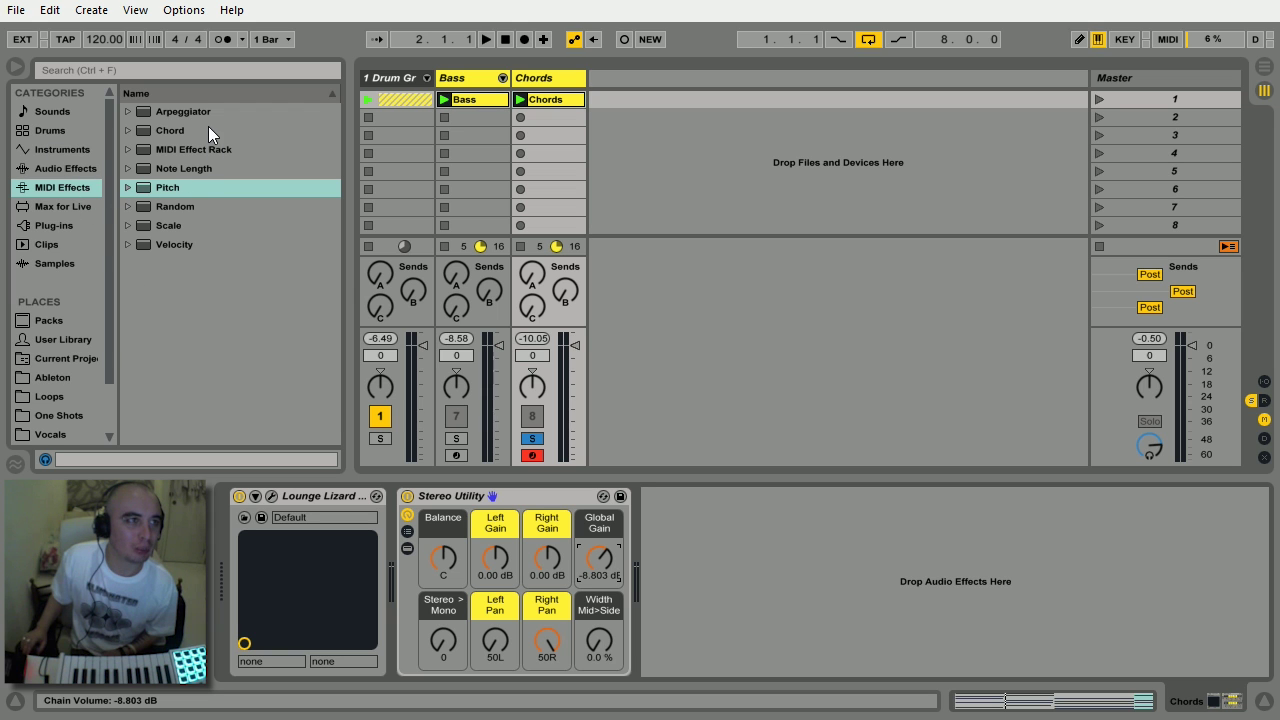
Insert an Arpeggiator before Lounge Lizard, start playback, and set Repeats to 1
{"action": "left_click", "coordinate": [186, 114]}
{"action": "left_click_drag", "start_coordinate": [190, 122], "coordinate": [238, 500]}
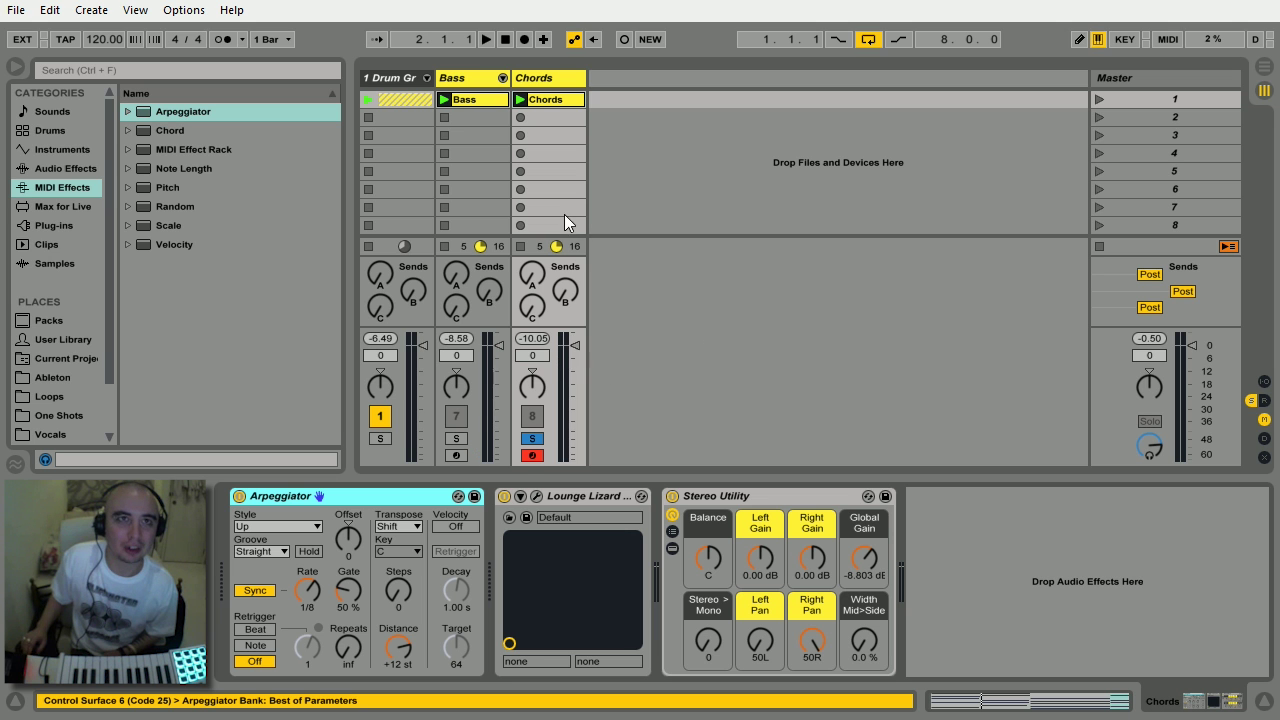
{"action": "left_click", "coordinate": [486, 42]}
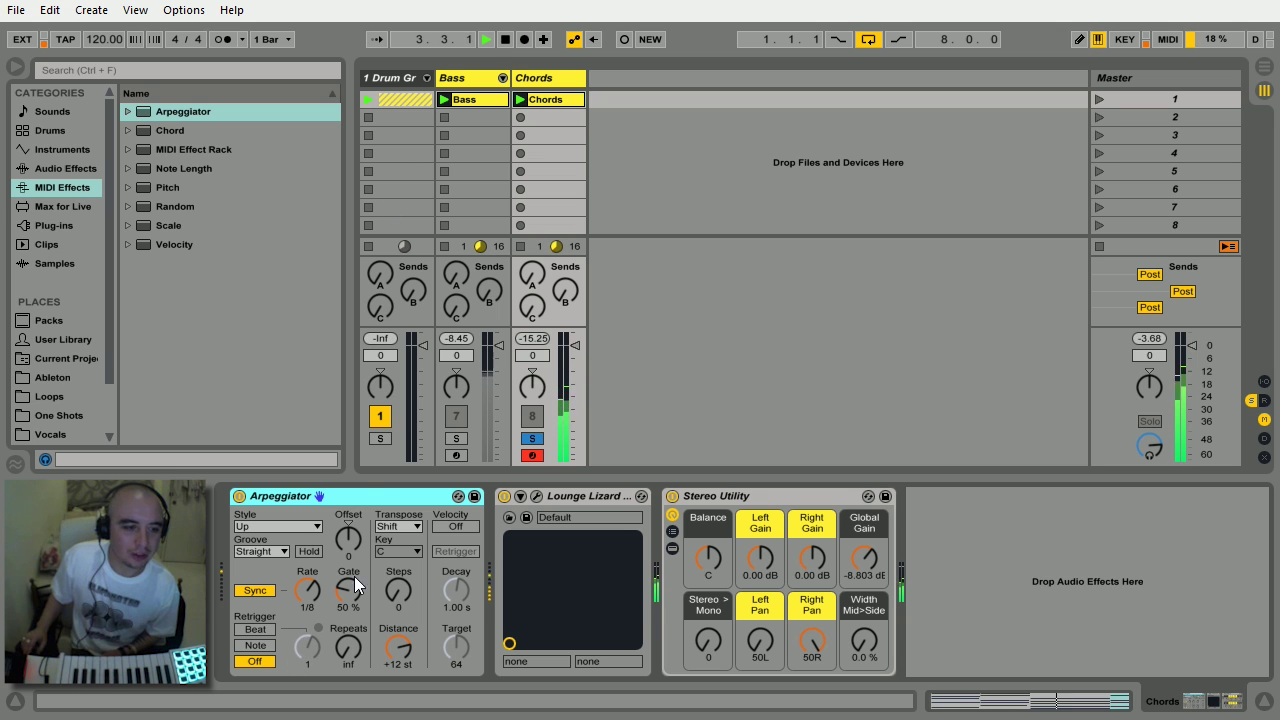
{"action": "left_click", "coordinate": [347, 646]}
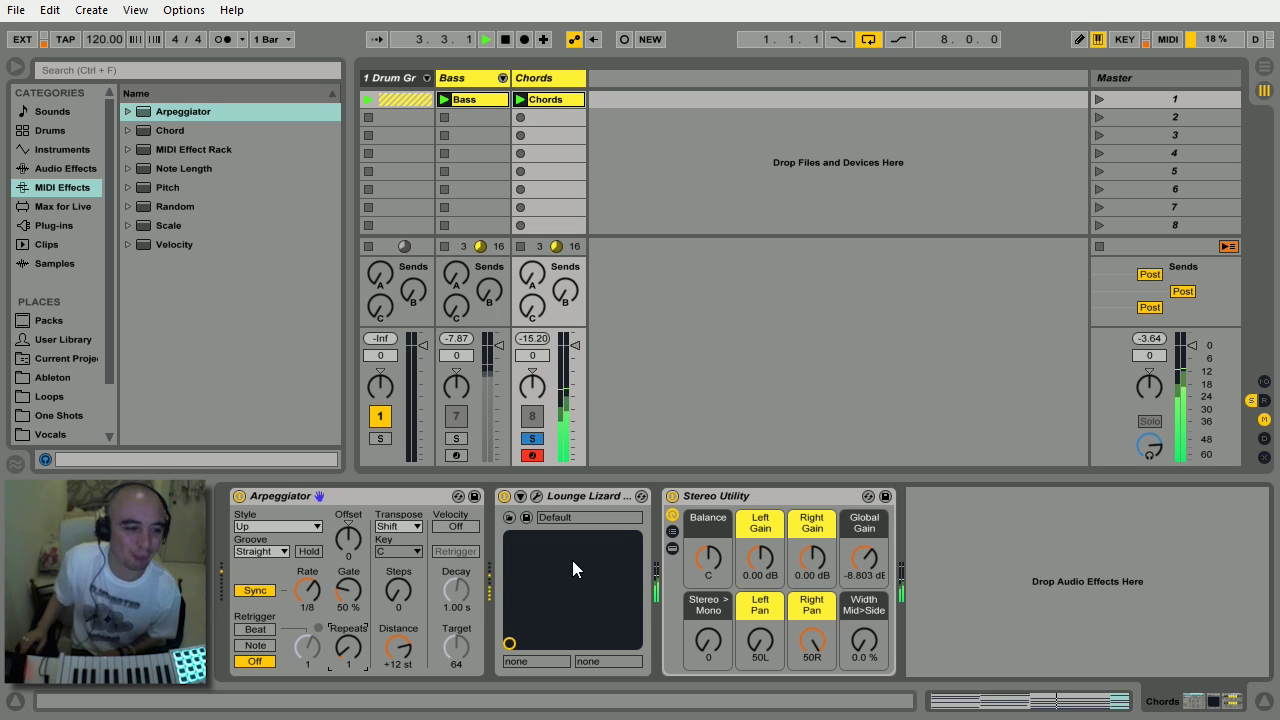
Switch the Arpeggiator rate from Sync to Free and set it to 77.4 ms
{"action": "left_click", "coordinate": [263, 592]}
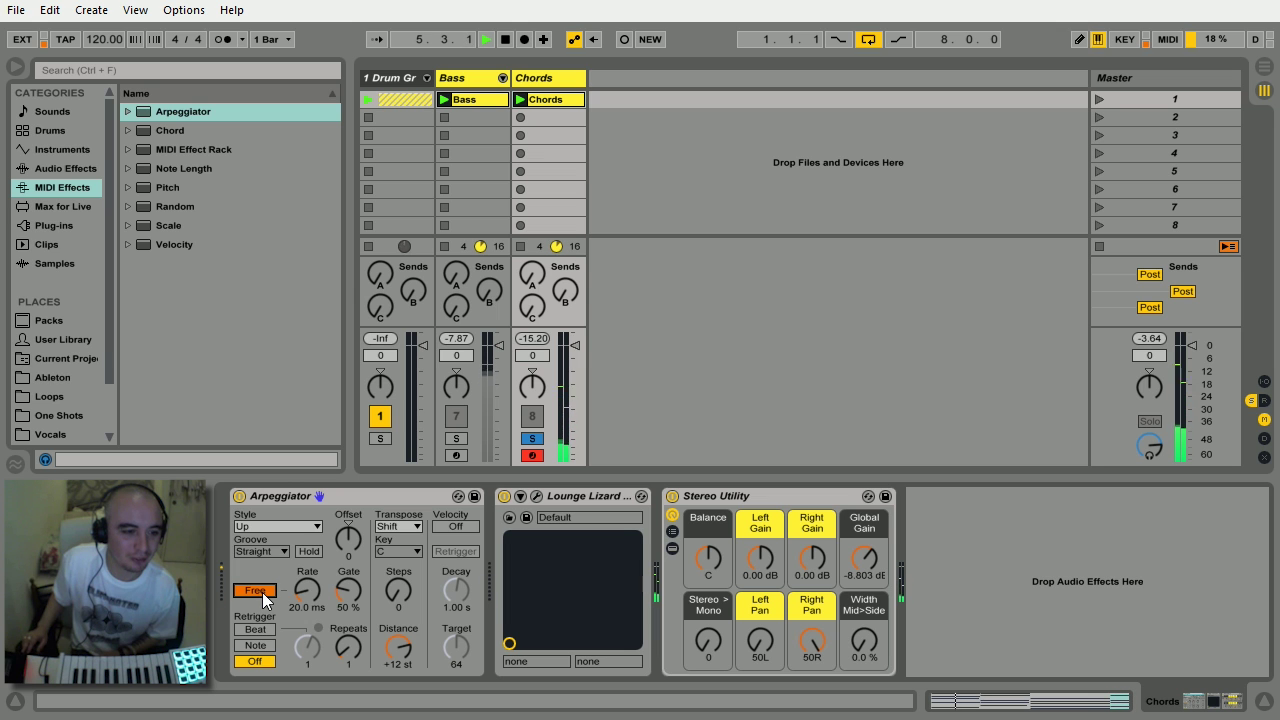
{"action": "left_click_drag", "start_coordinate": [320, 596], "coordinate": [320, 578]}
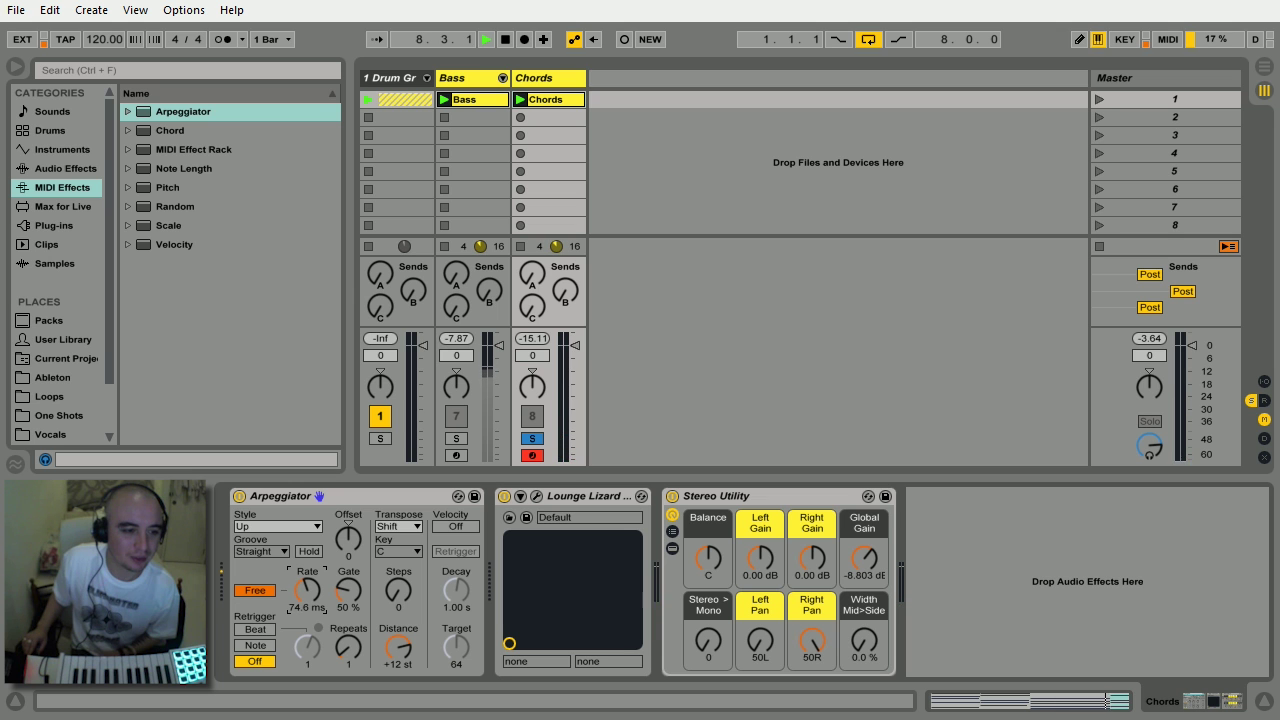
{"action": "left_click_drag", "start_coordinate": [320, 570], "coordinate": [314, 596]}
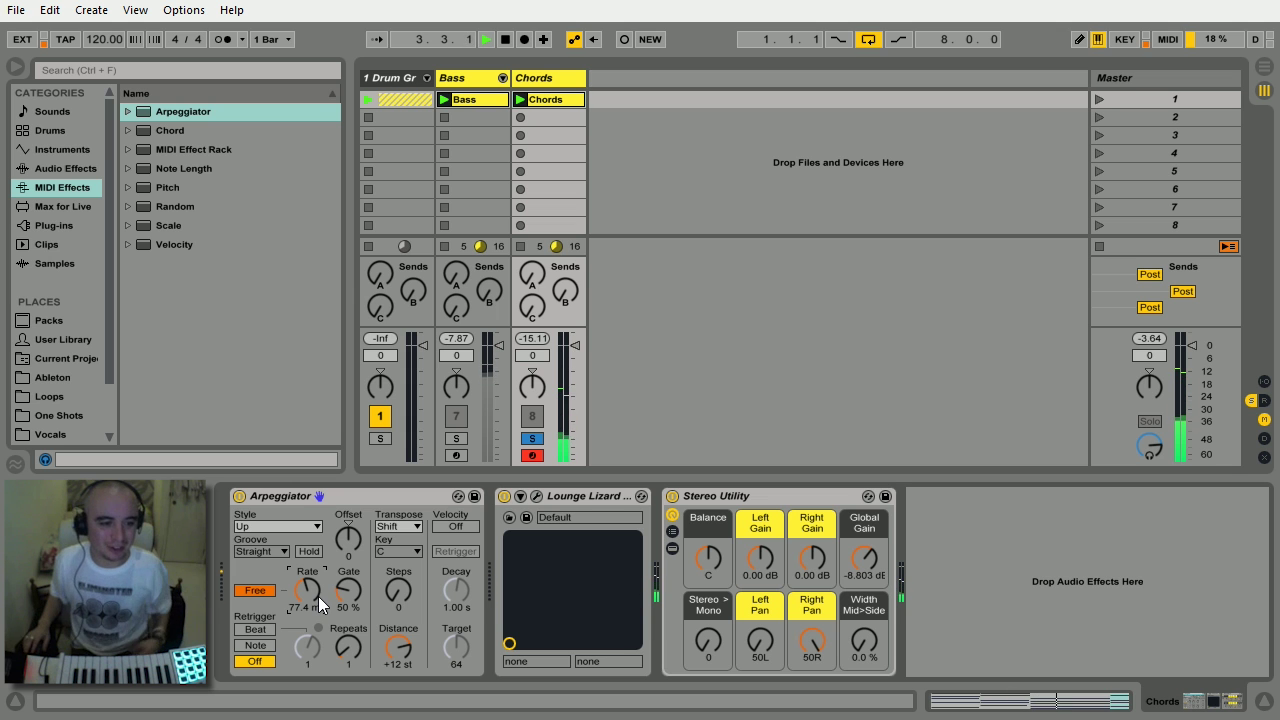
Set the Arpeggiator gate to 75% and insert Note Length after it
{"action": "left_click_drag", "start_coordinate": [356, 588], "coordinate": [354, 592]}
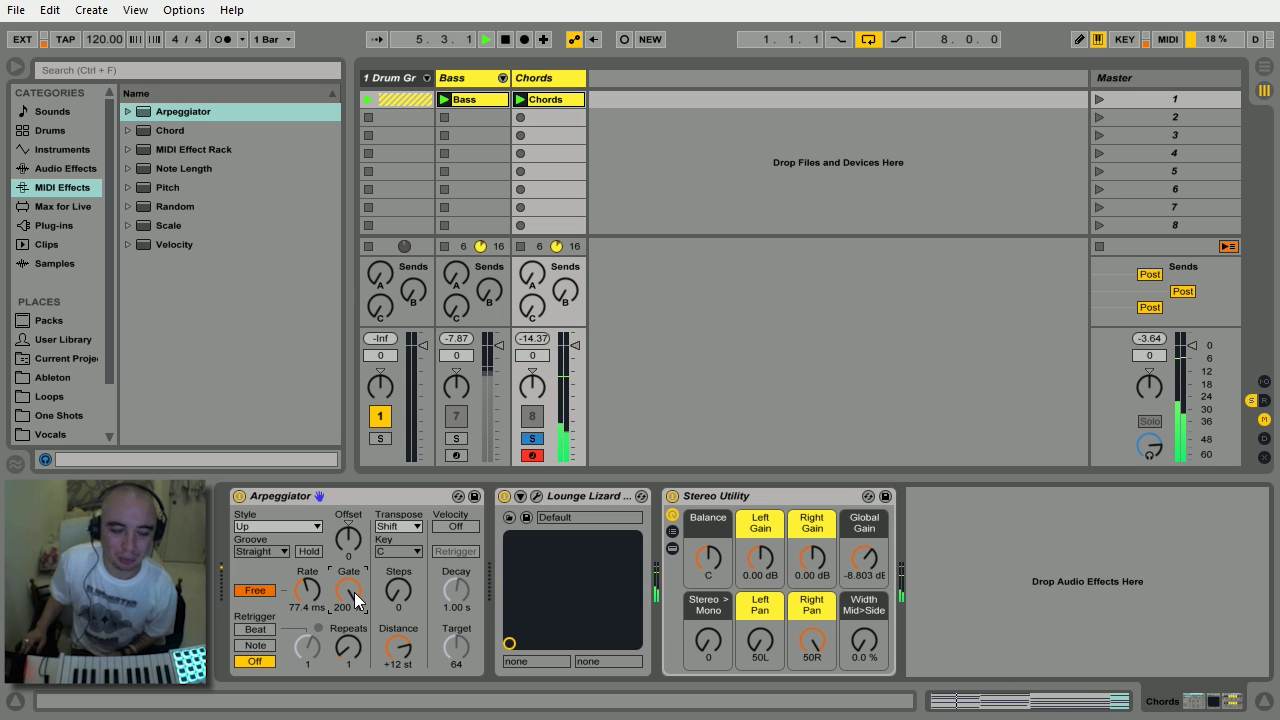
{"action": "left_click_drag", "start_coordinate": [354, 592], "coordinate": [354, 653]}
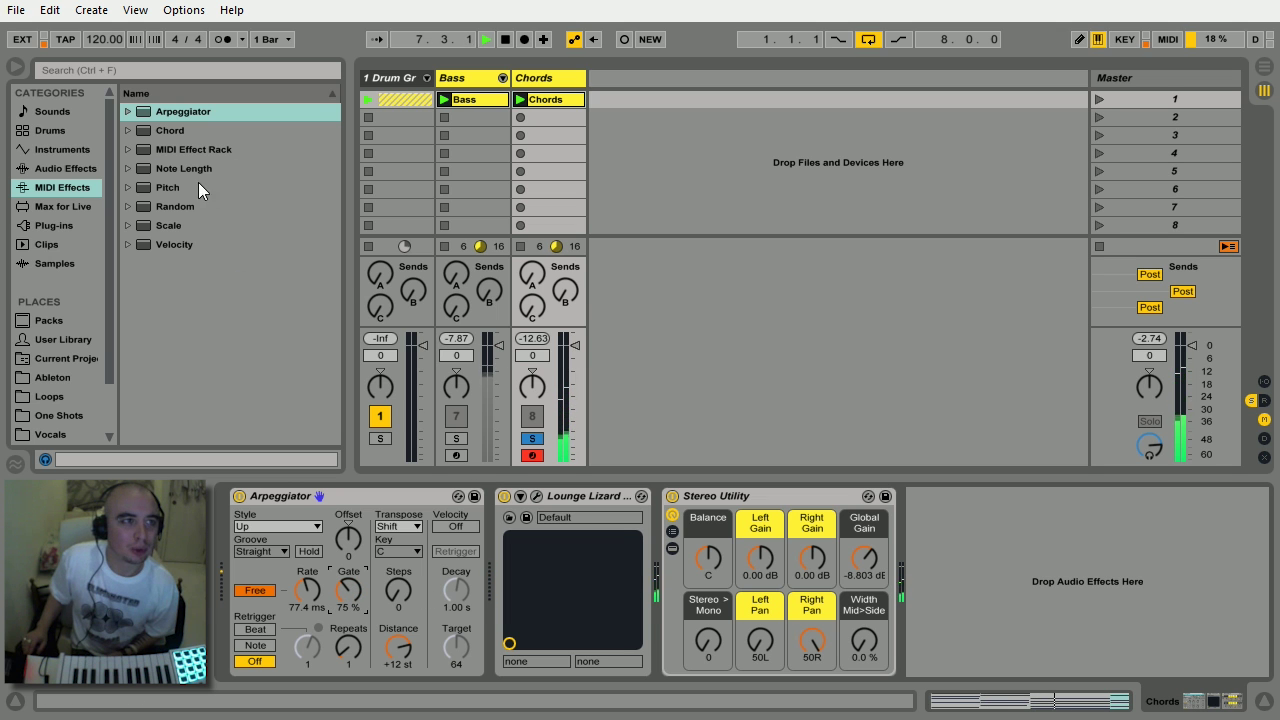
{"action": "left_click_drag", "start_coordinate": [158, 170], "coordinate": [564, 522]}
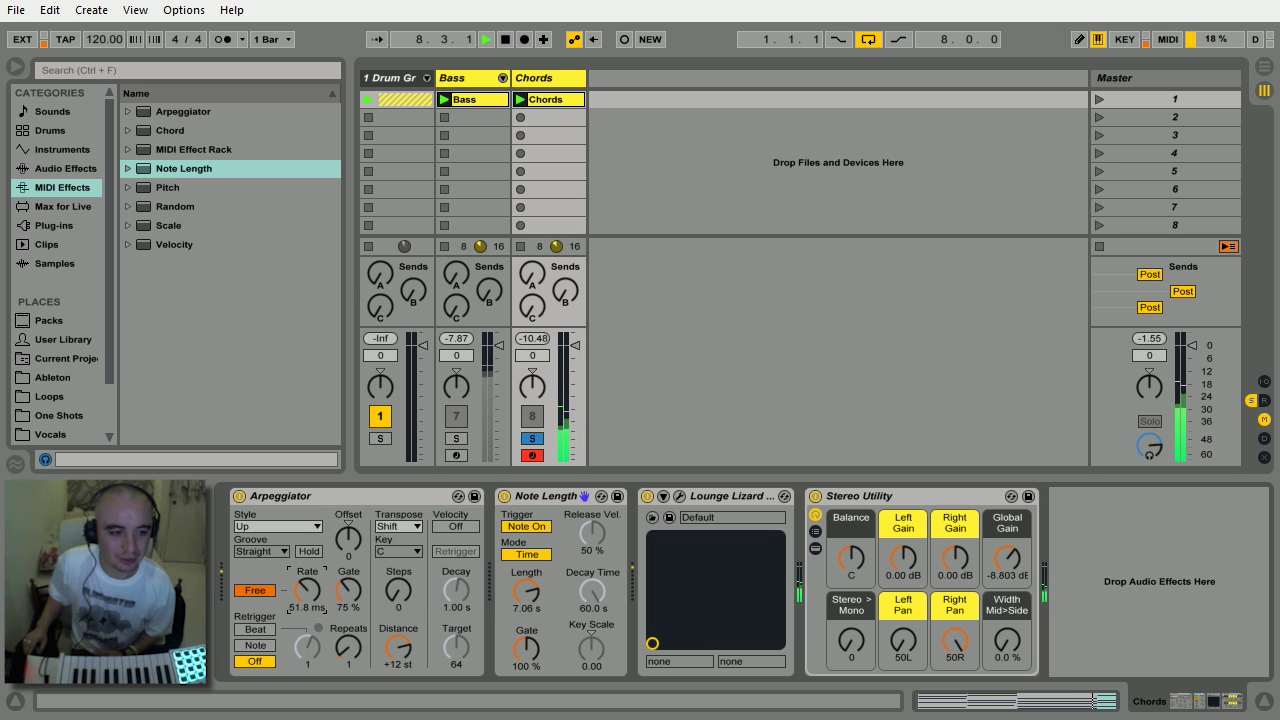
Set the Arpeggiator rate to 49.9 ms and Note Length's Length to 5.00 s
{"action": "left_click_drag", "start_coordinate": [307, 590], "coordinate": [307, 596]}
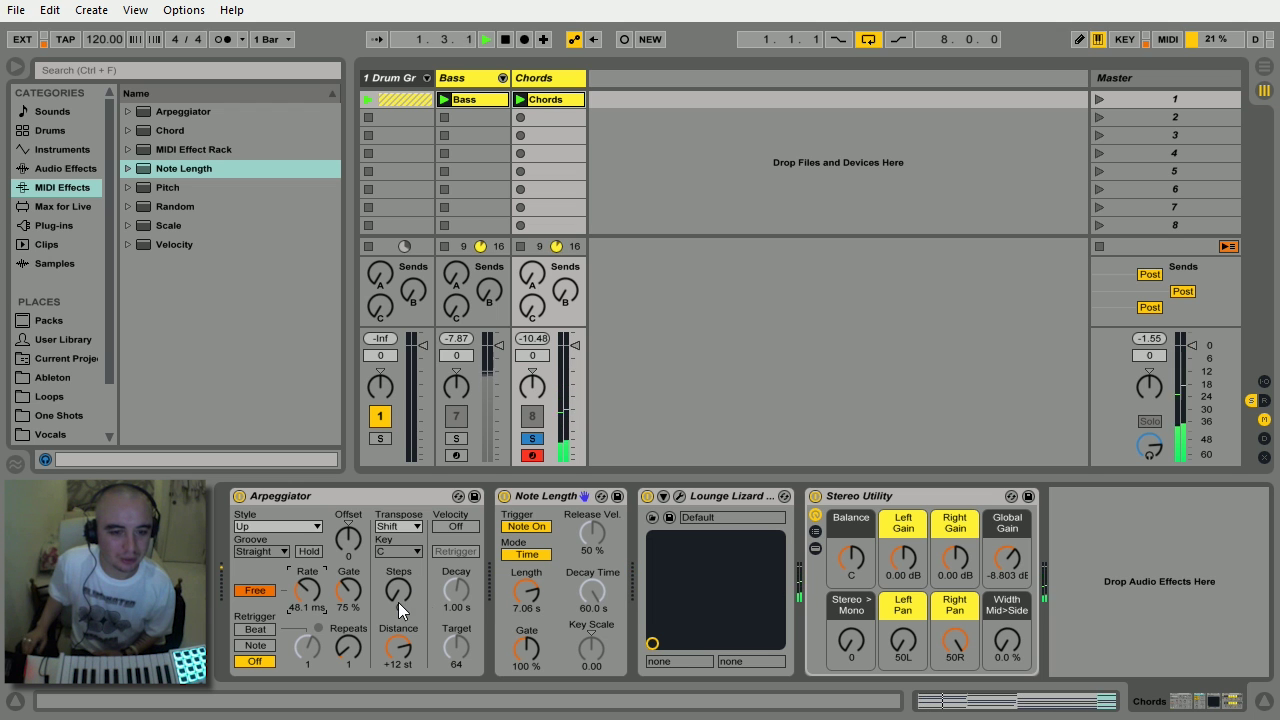
{"action": "left_click_drag", "start_coordinate": [548, 578], "coordinate": [548, 570]}
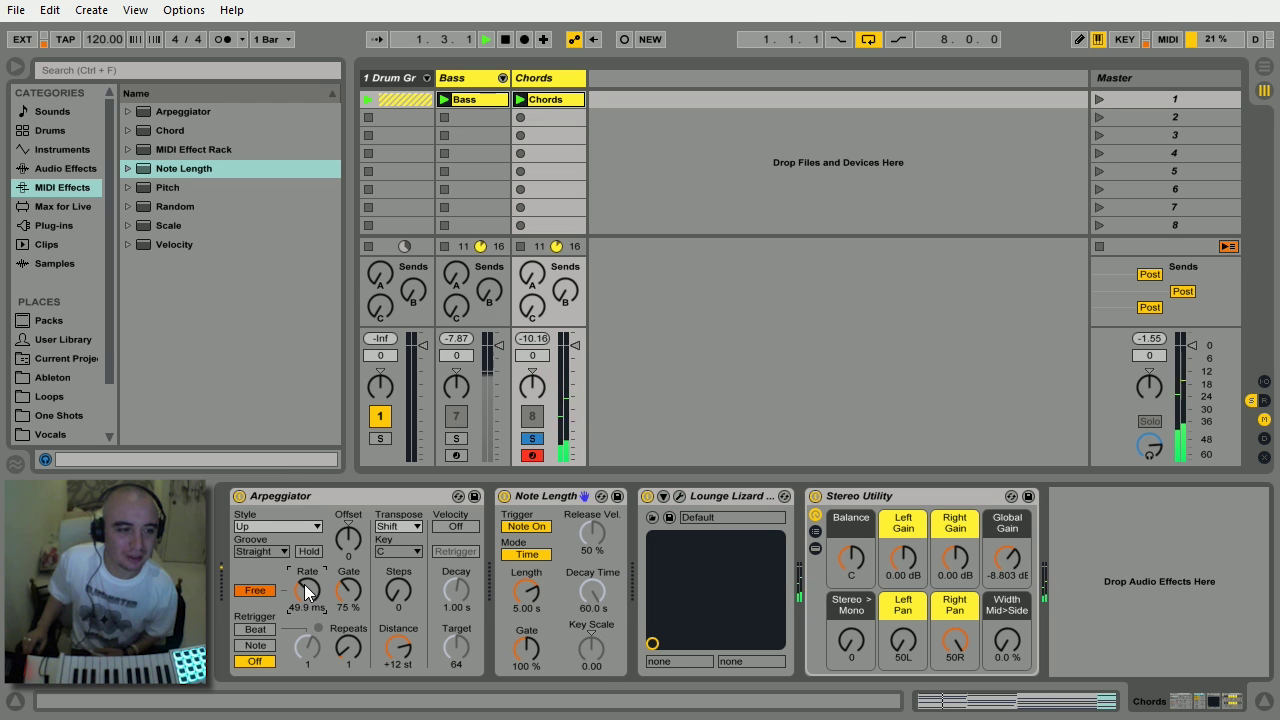
Try the Down and then UpDown arpeggio styles
{"action": "left_click", "coordinate": [316, 526]}
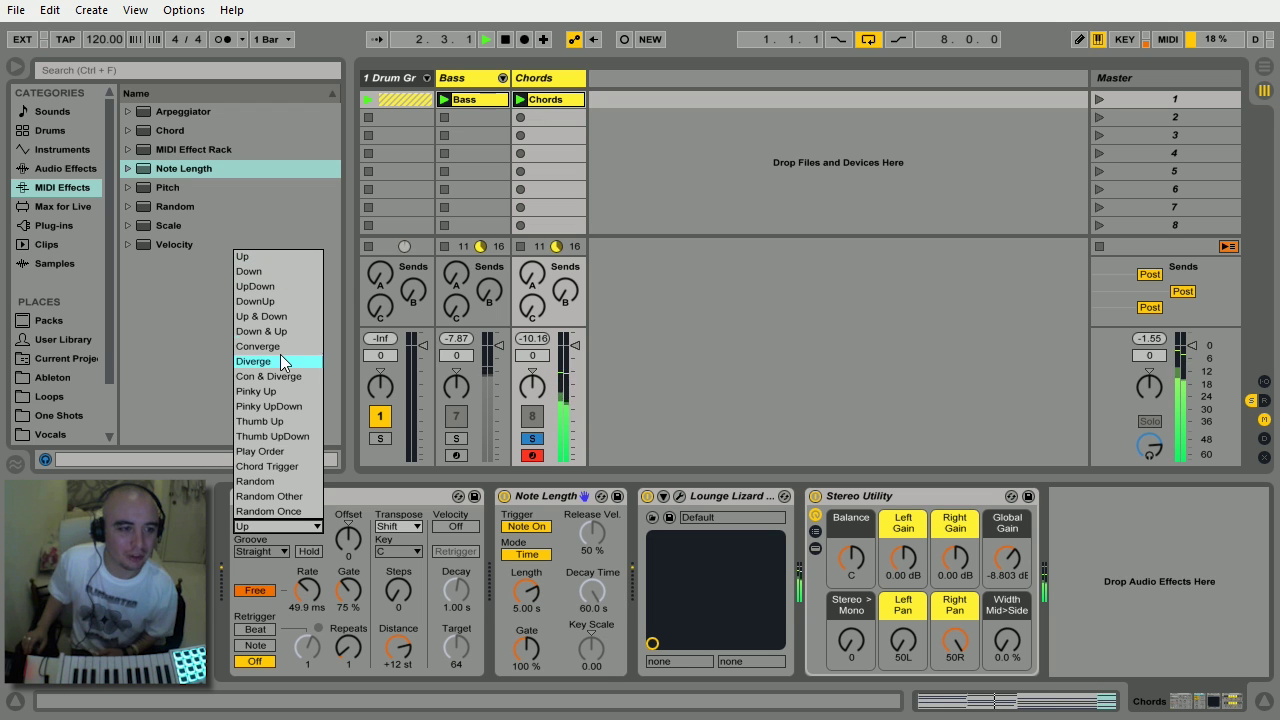
{"action": "left_click", "coordinate": [271, 273]}
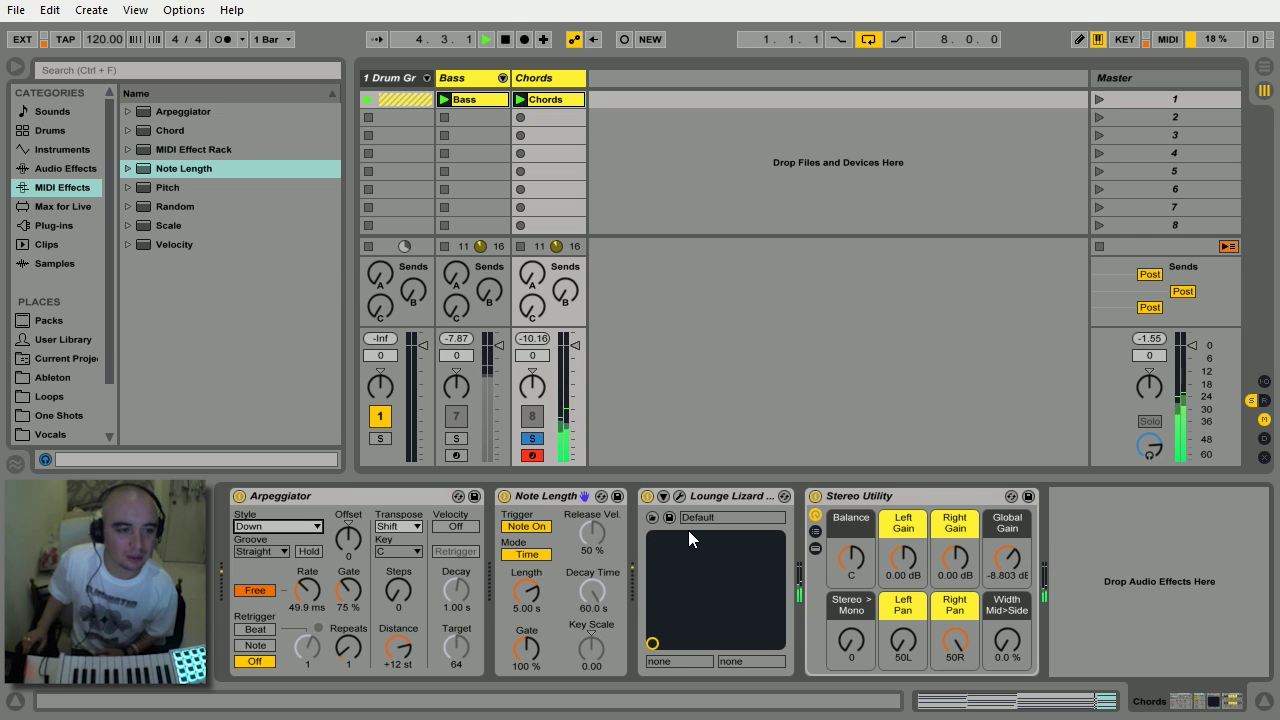
{"action": "left_click", "coordinate": [312, 526]}
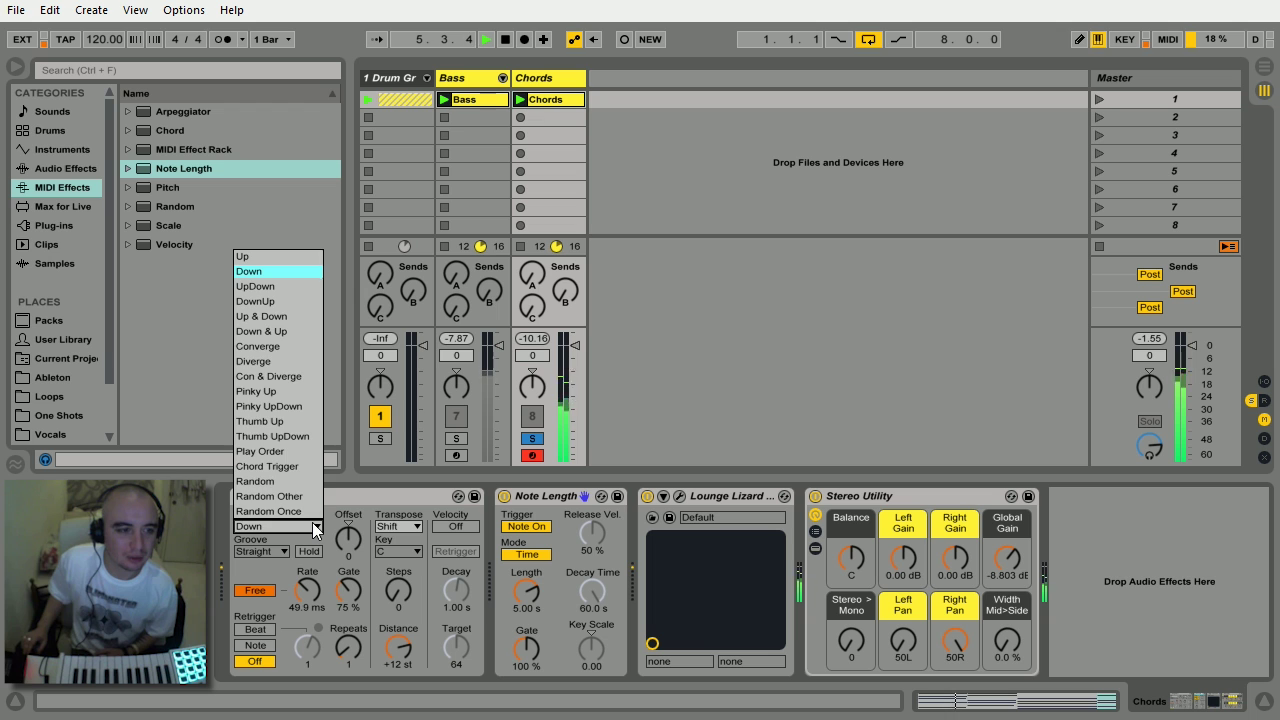
{"action": "left_click", "coordinate": [286, 286]}
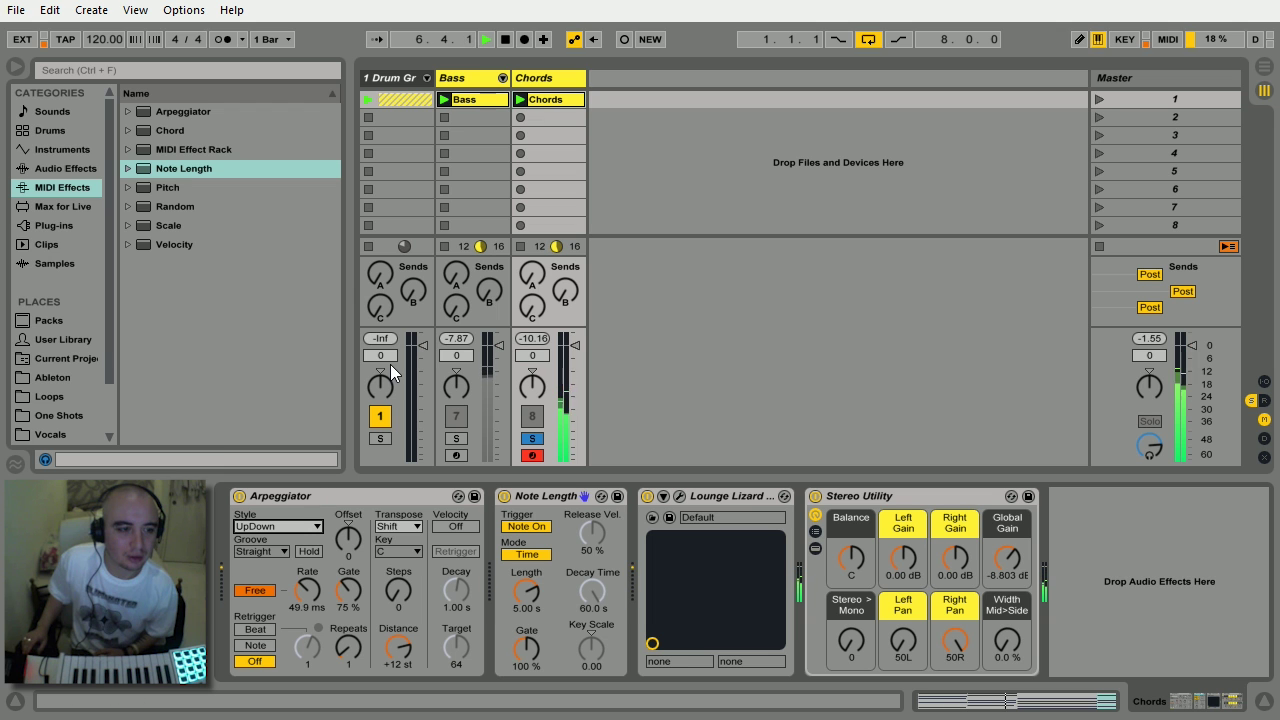
Return the Arpeggiator style to Up and raise its rate to 55.7 ms
{"action": "left_click", "coordinate": [312, 526]}
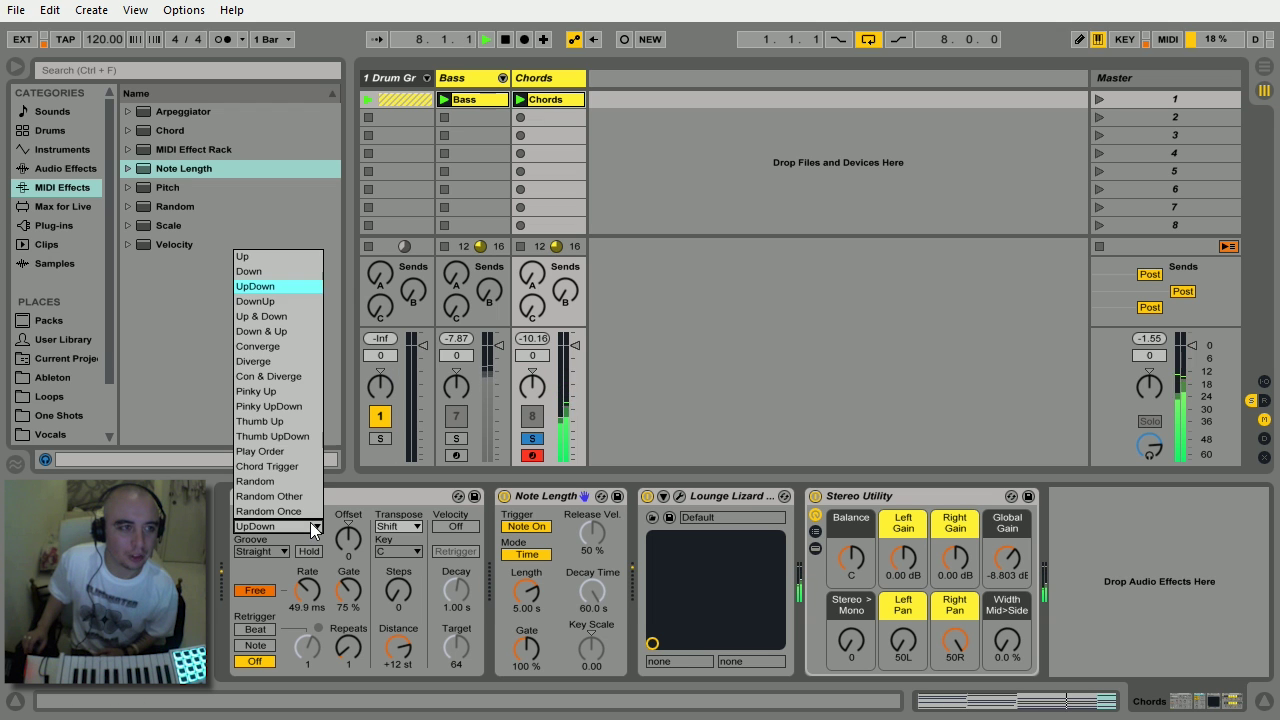
{"action": "left_click", "coordinate": [300, 257]}
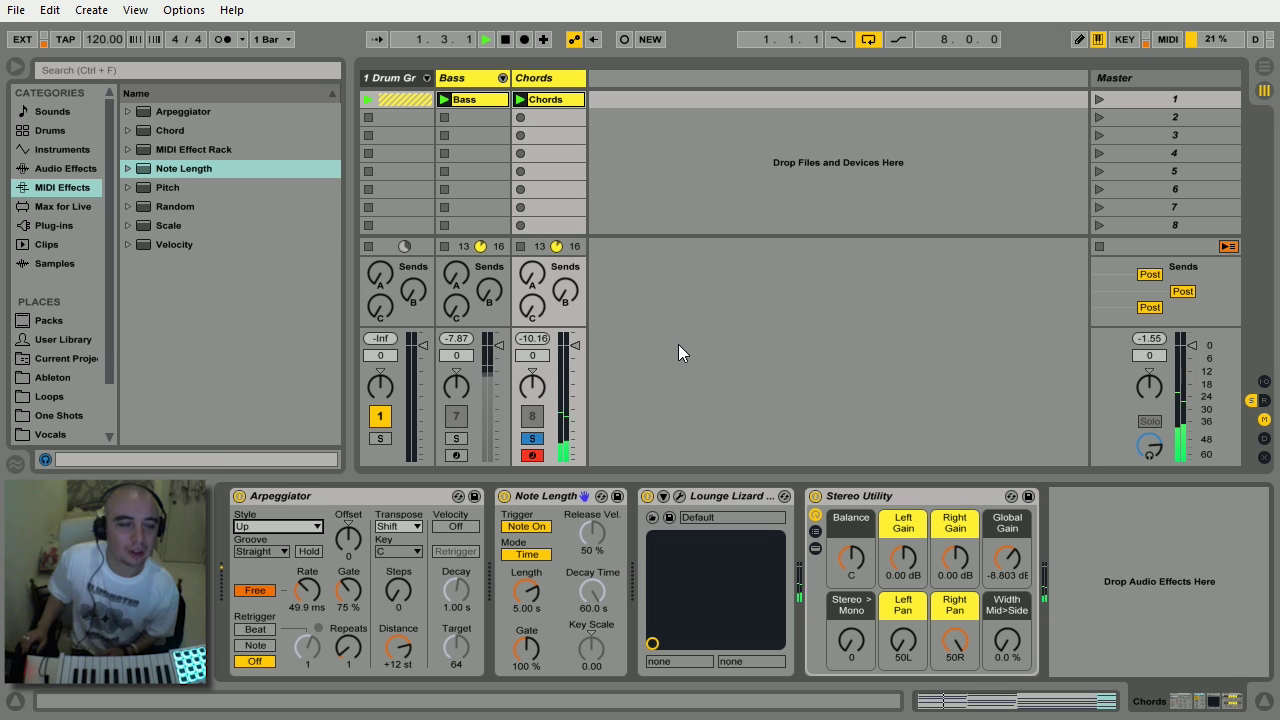
{"action": "left_click", "coordinate": [304, 600]}
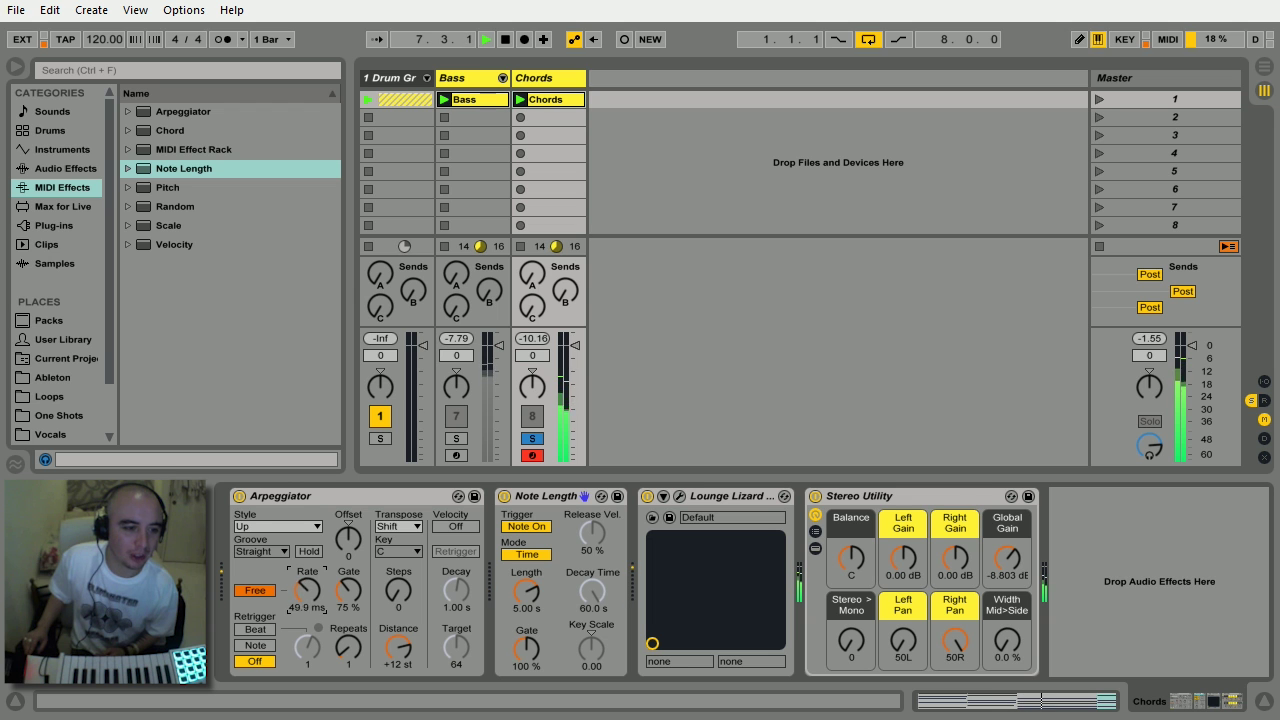
{"action": "left_click_drag", "start_coordinate": [304, 600], "coordinate": [304, 586]}
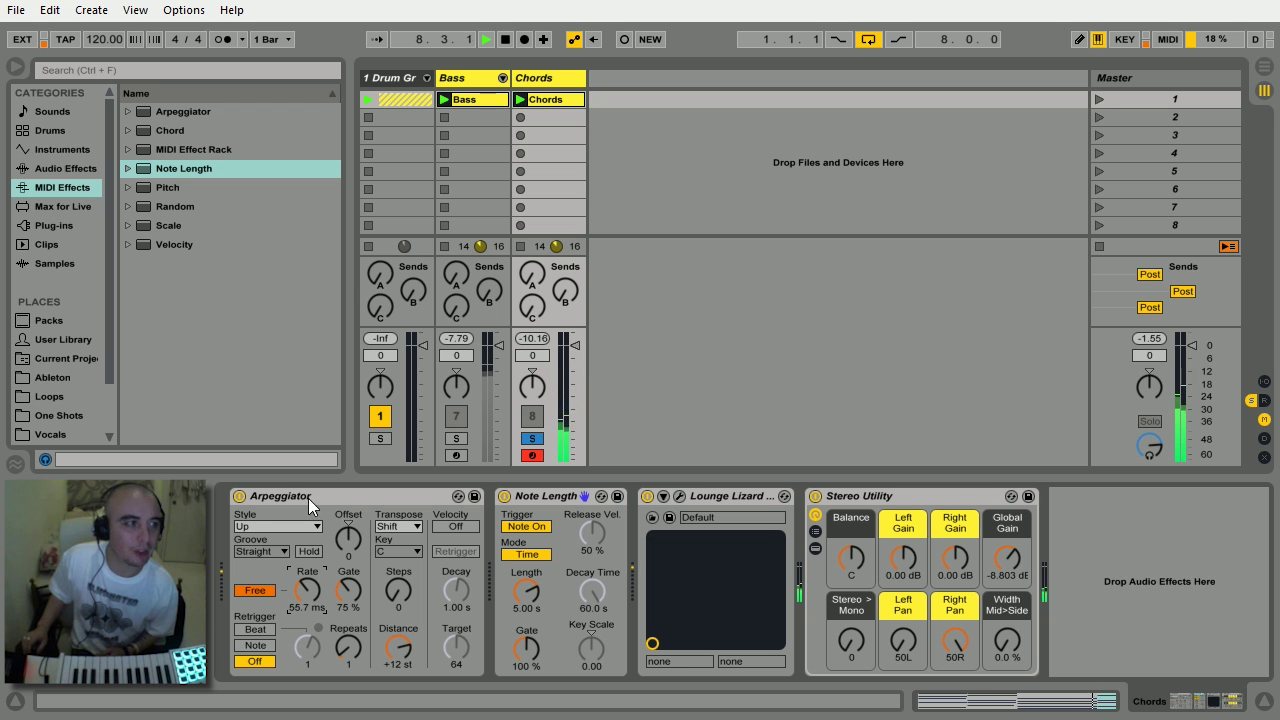
Drag Envelope.amxd from Max MIDI Effect into the Chords chain before the Arpeggiator
{"action": "left_click", "coordinate": [86, 206]}
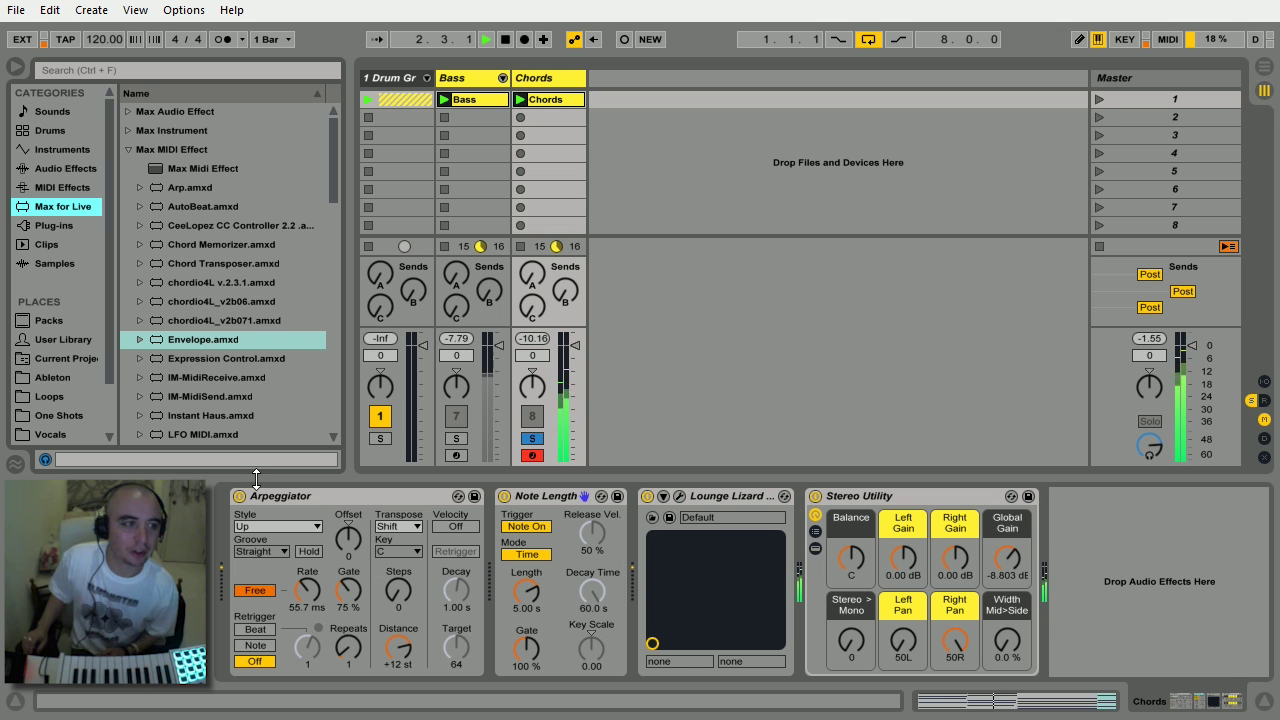
{"action": "left_click", "coordinate": [131, 149]}
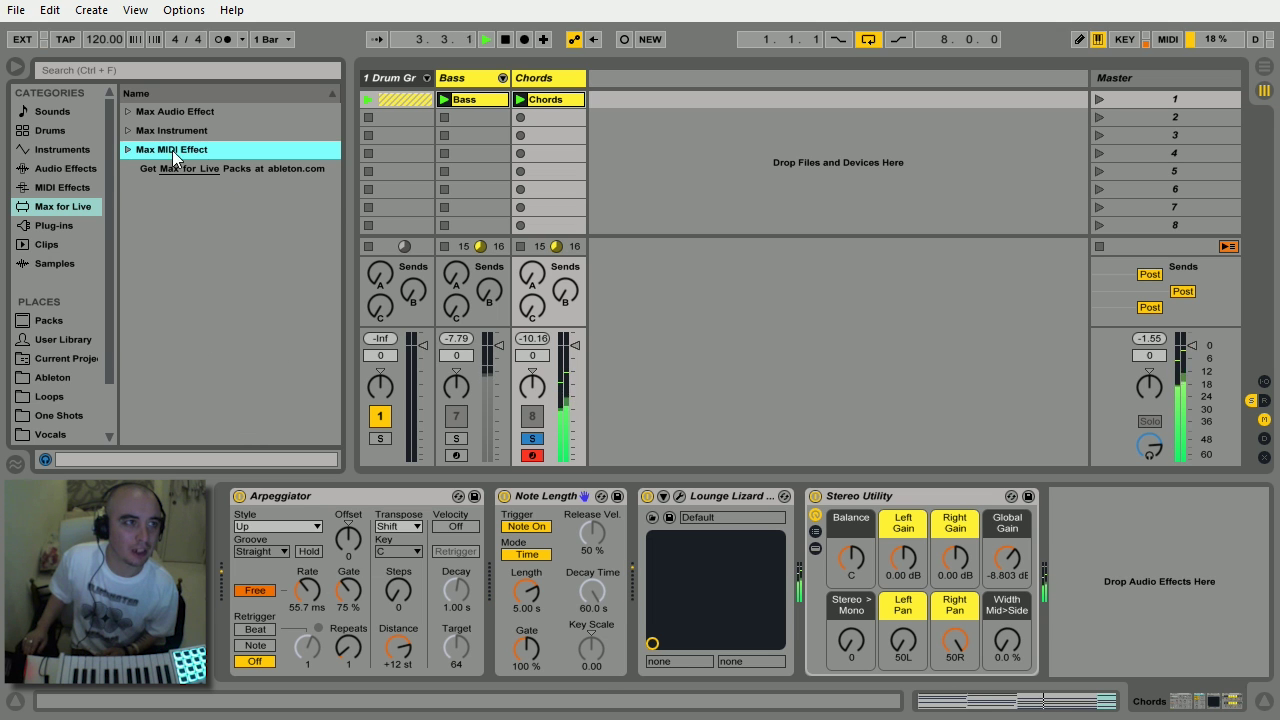
{"action": "left_click", "coordinate": [127, 150]}
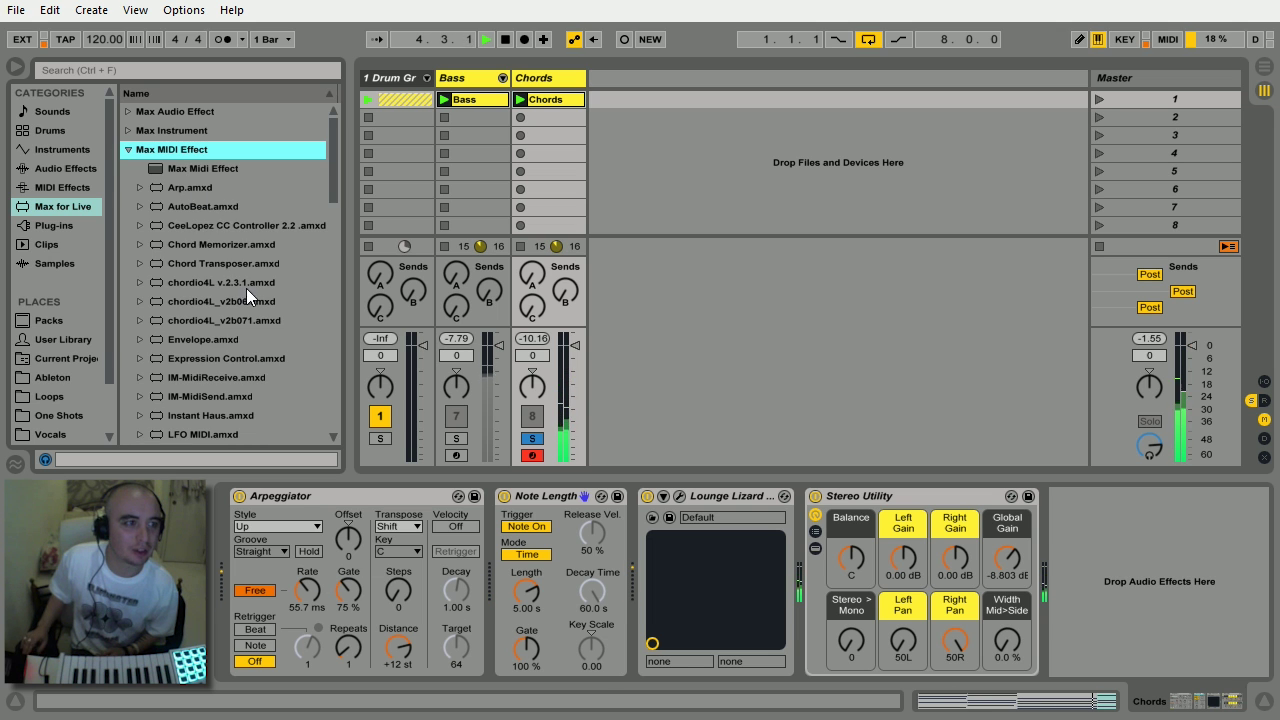
{"action": "left_click_drag", "start_coordinate": [200, 340], "coordinate": [277, 588]}
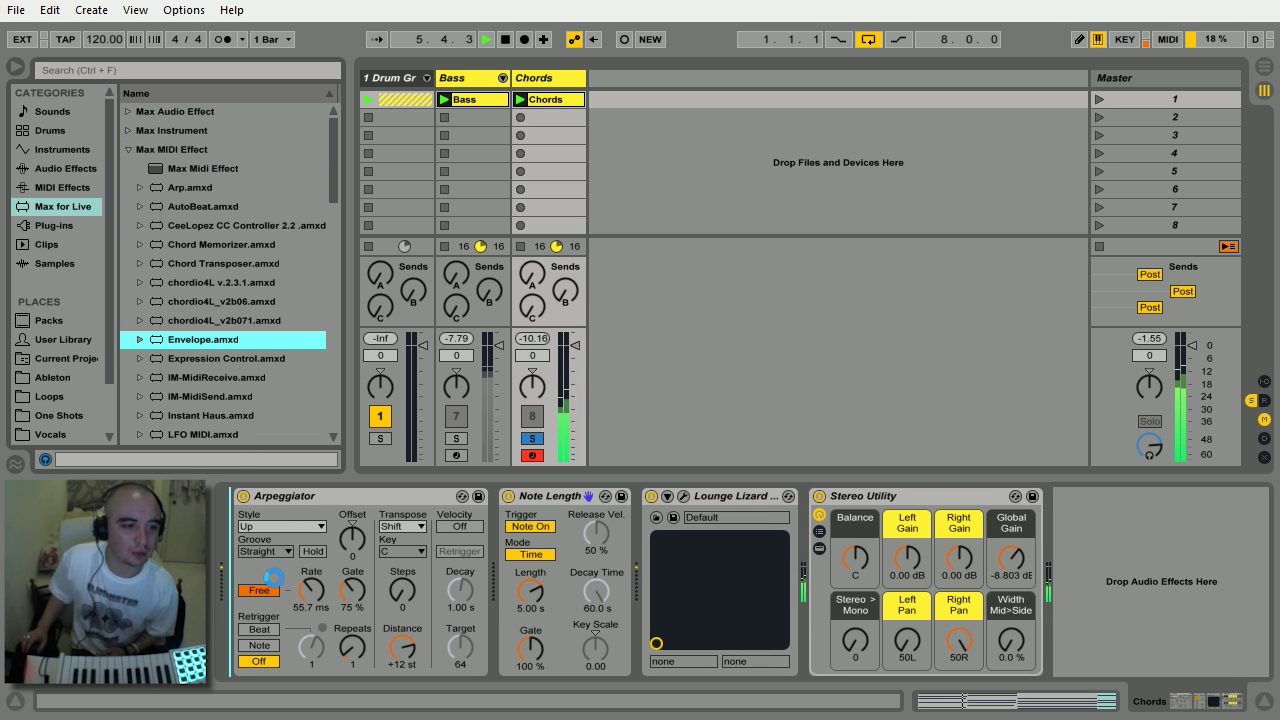
{"action": "left_click_drag", "start_coordinate": [272, 578], "coordinate": [277, 588]}
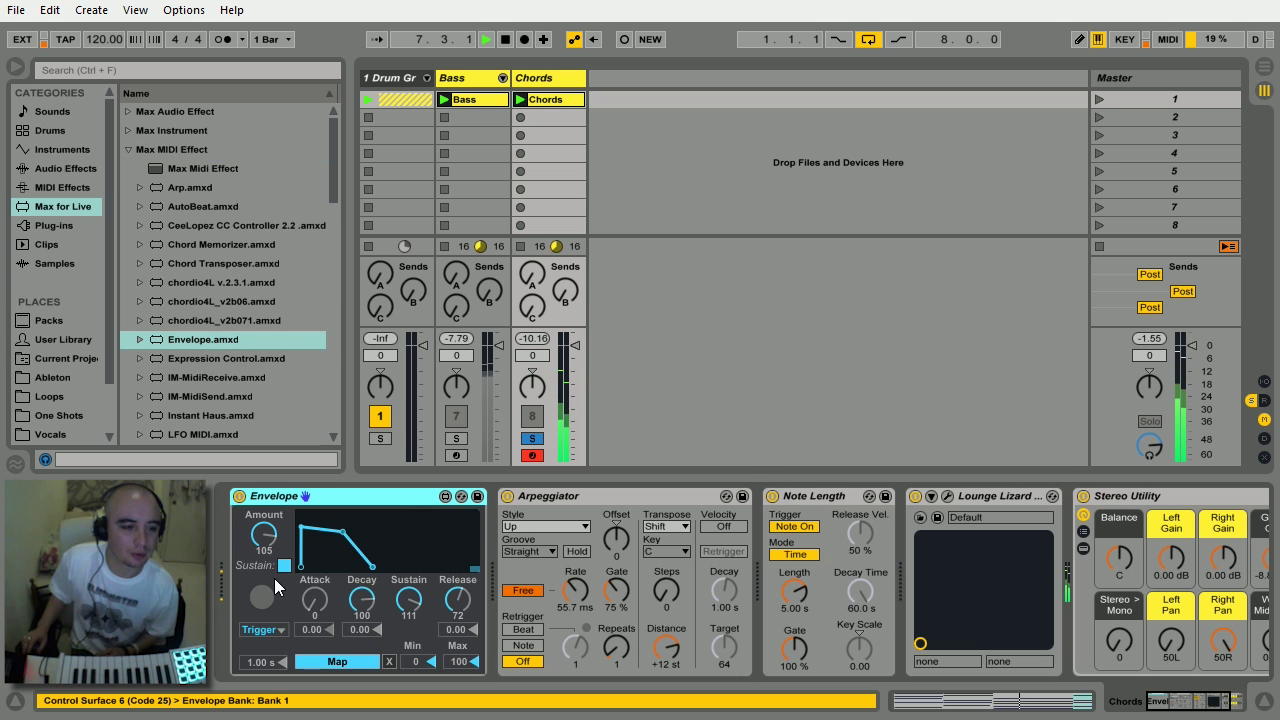
Map the Envelope to the Arpeggiator's Rate and shorten its decay
{"action": "left_click", "coordinate": [348, 658]}
{"action": "left_click", "coordinate": [569, 596]}
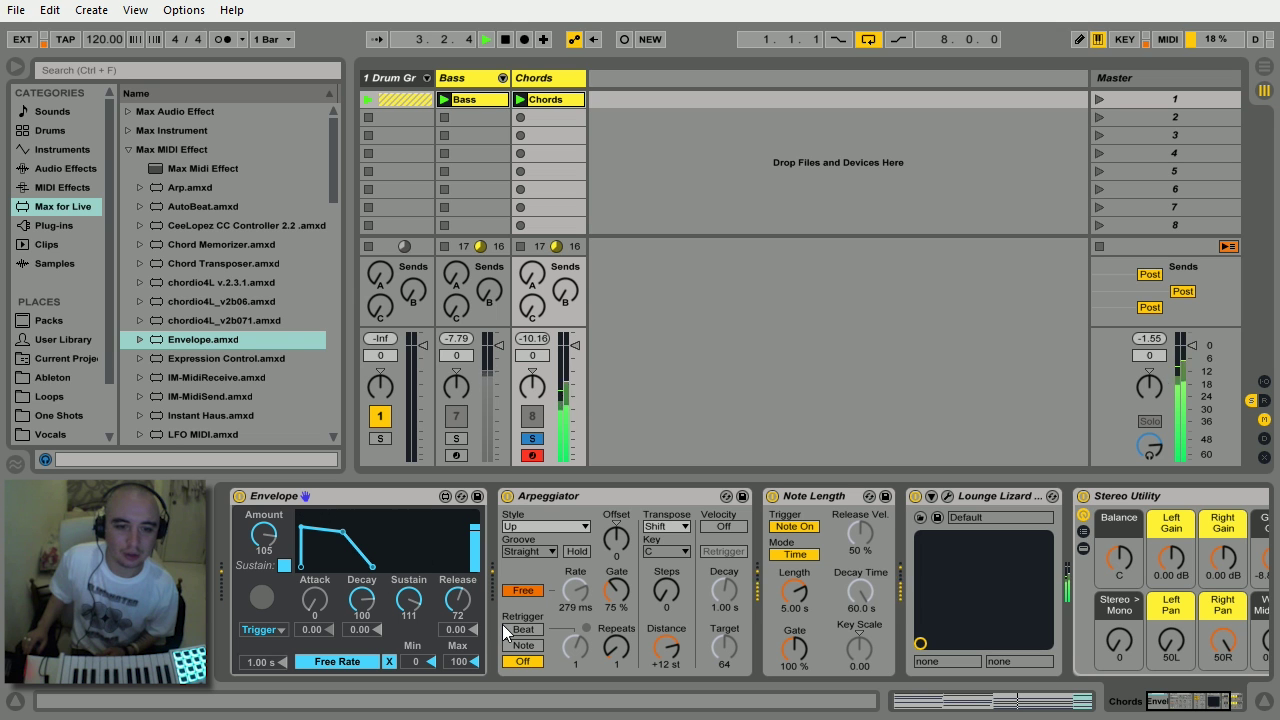
{"action": "left_click_drag", "start_coordinate": [362, 600], "coordinate": [362, 640]}
{"action": "left_click", "coordinate": [569, 588]}
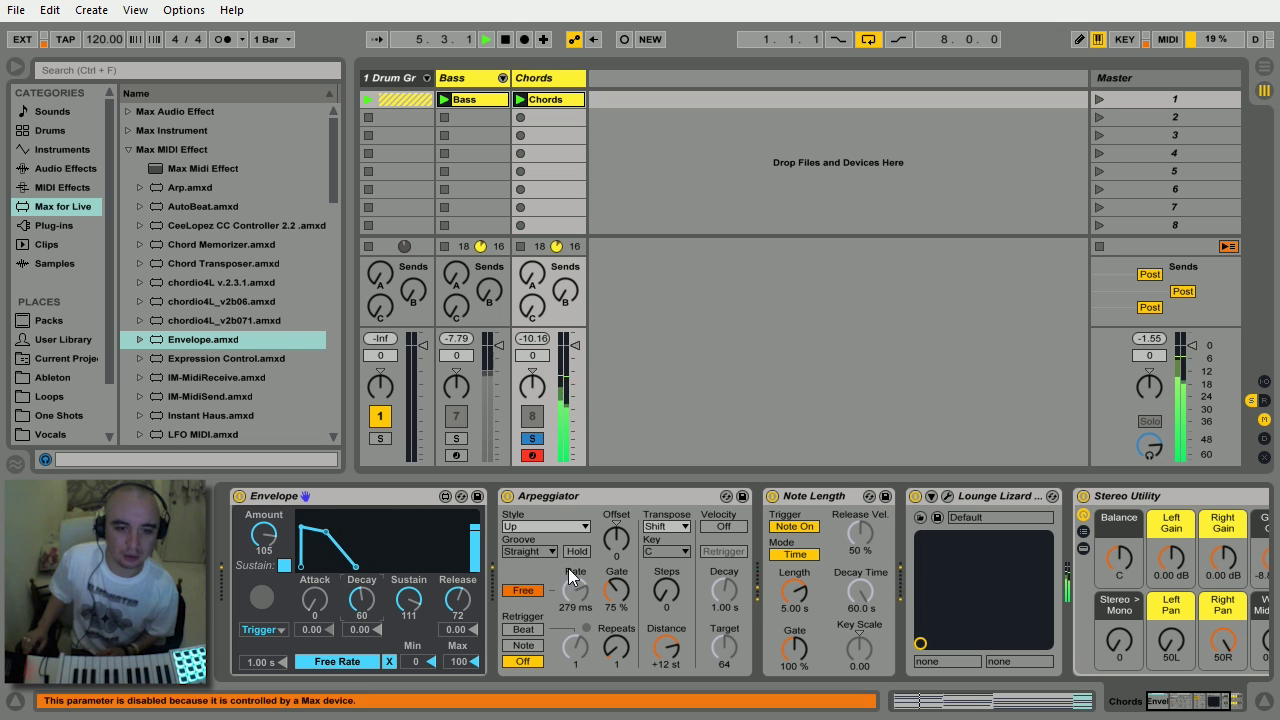
Set the Envelope Max to 61, decay to 122, and time to 5.05 s
{"action": "left_click_drag", "start_coordinate": [458, 661], "coordinate": [458, 674]}
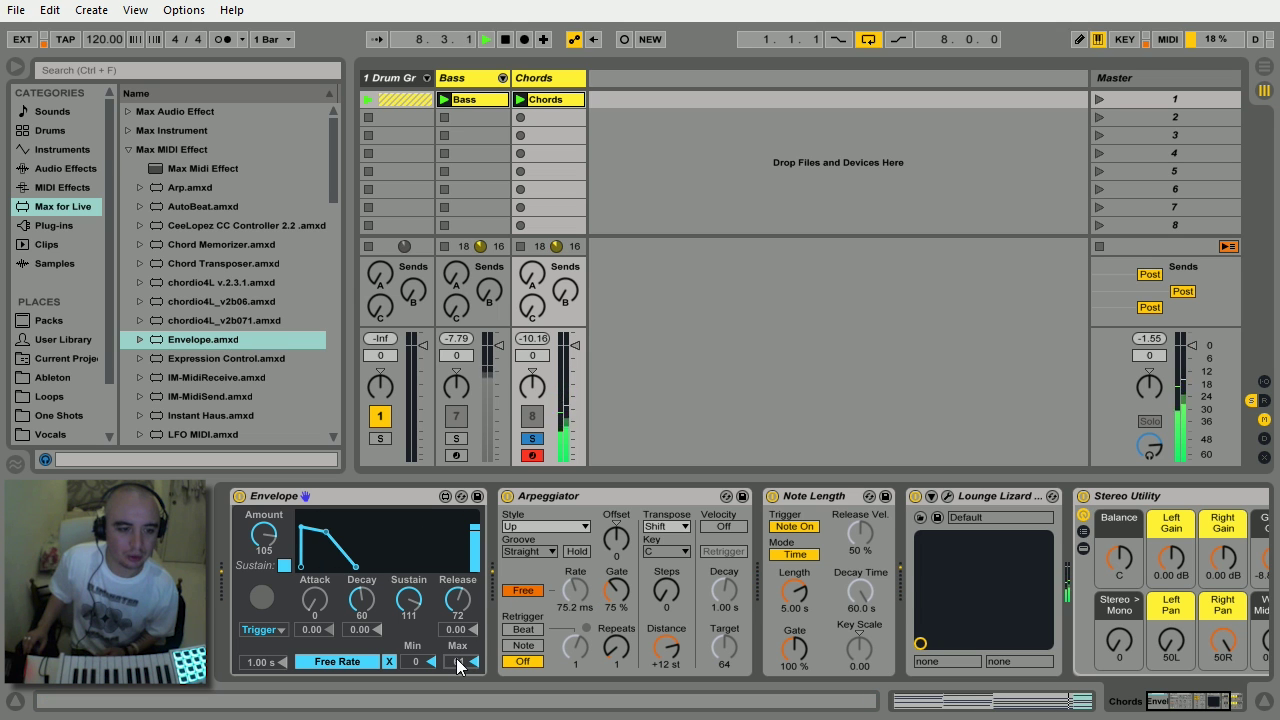
{"action": "left_click_drag", "start_coordinate": [362, 600], "coordinate": [362, 538]}
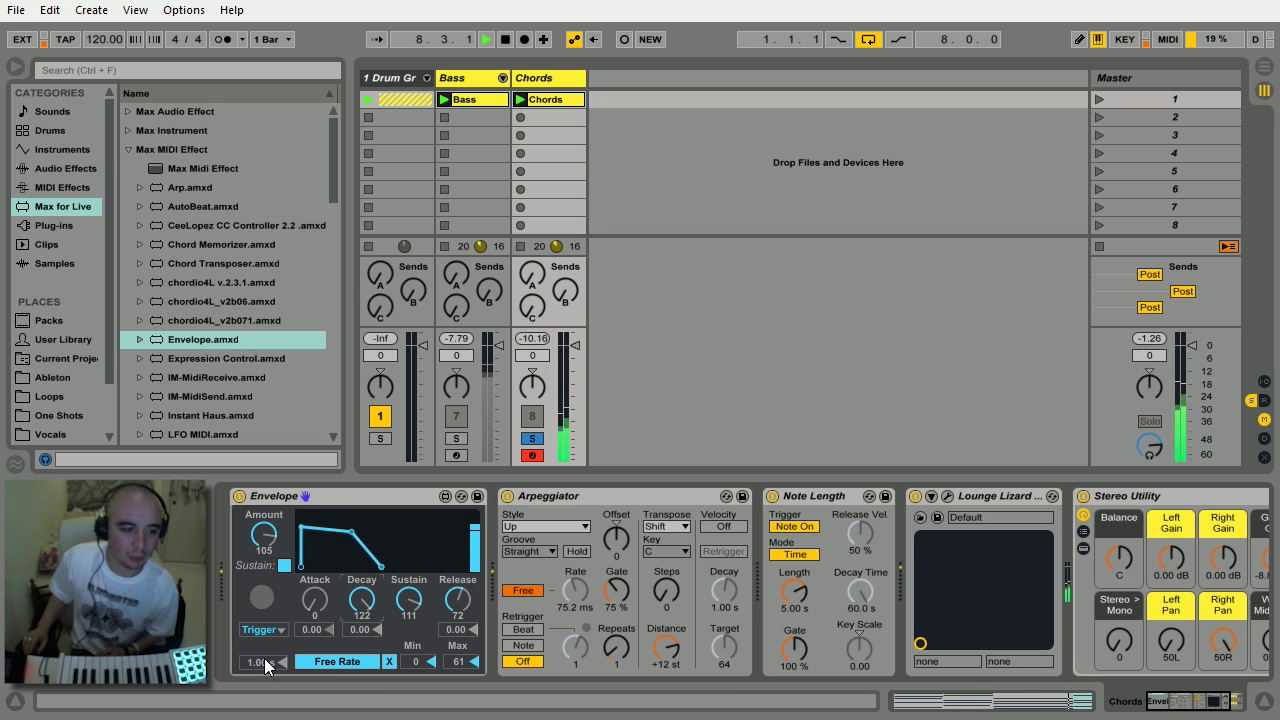
{"action": "left_click_drag", "start_coordinate": [266, 667], "coordinate": [266, 620]}
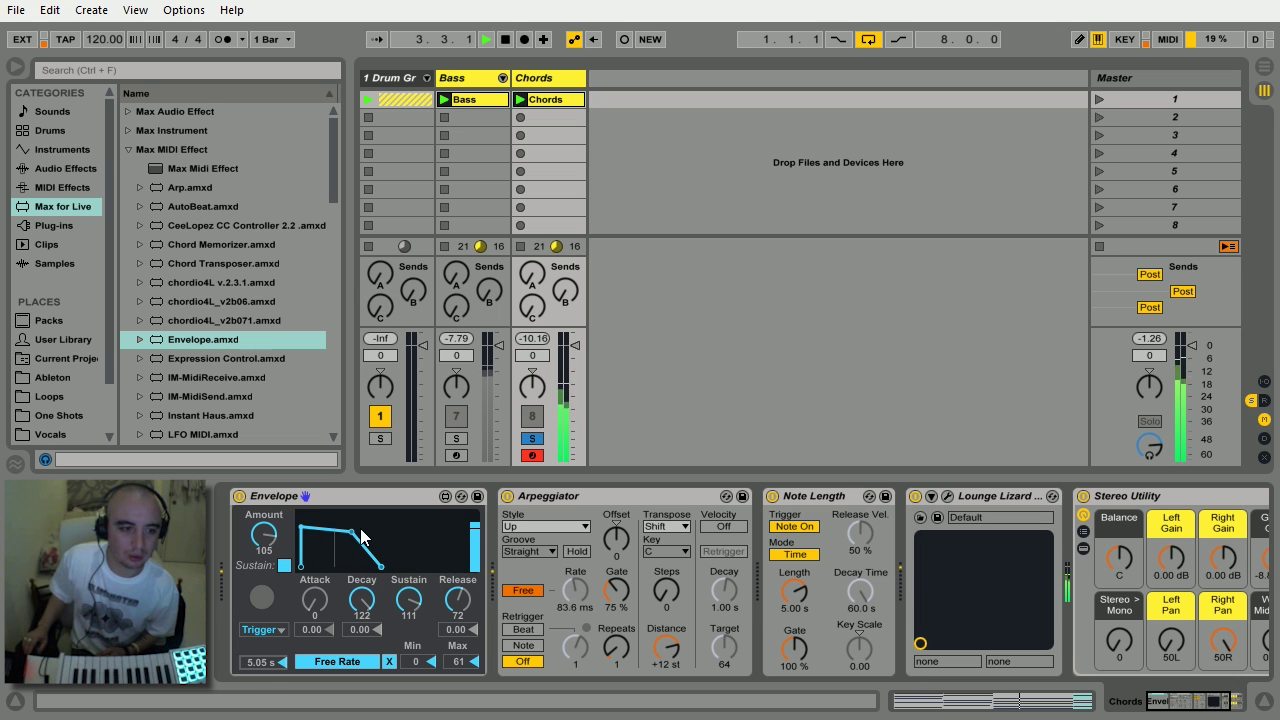
Set the Envelope decay to 91 and cut its time down to 100 ms
{"action": "mouse_move", "coordinate": [351, 533]}
{"action": "left_click_drag", "start_coordinate": [362, 600], "coordinate": [408, 591]}
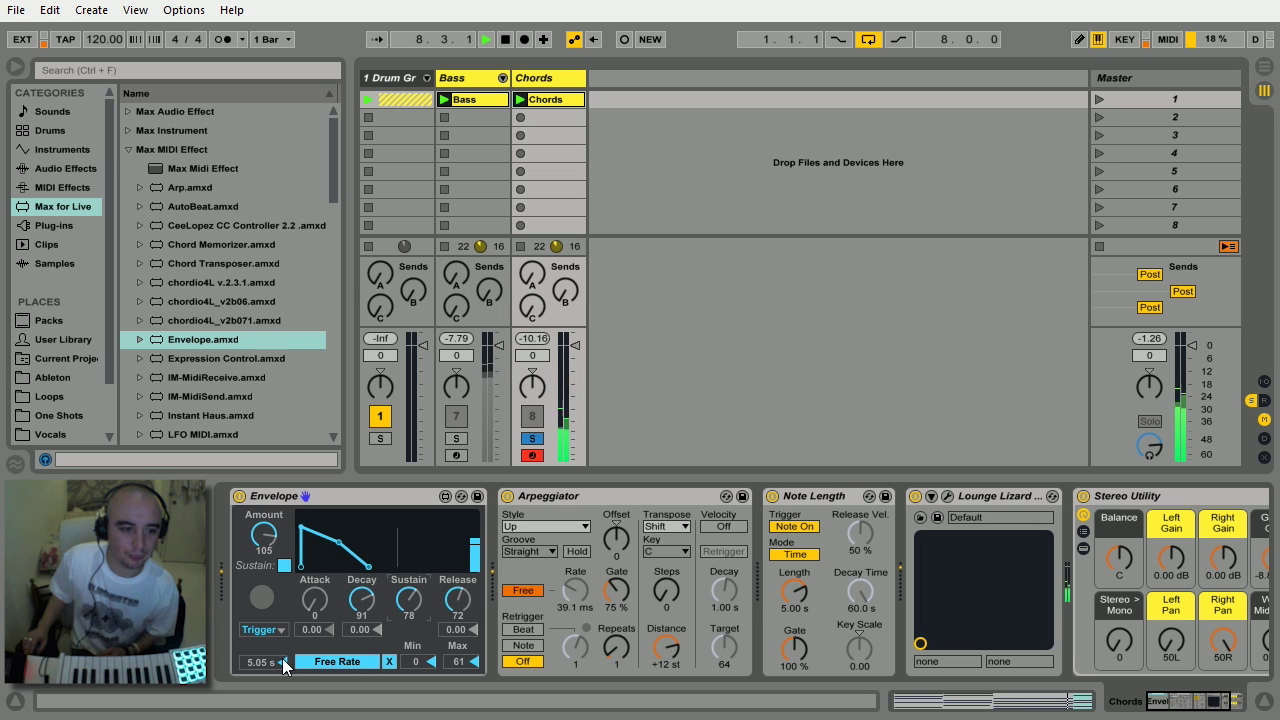
{"action": "left_click_drag", "start_coordinate": [262, 662], "coordinate": [262, 676]}
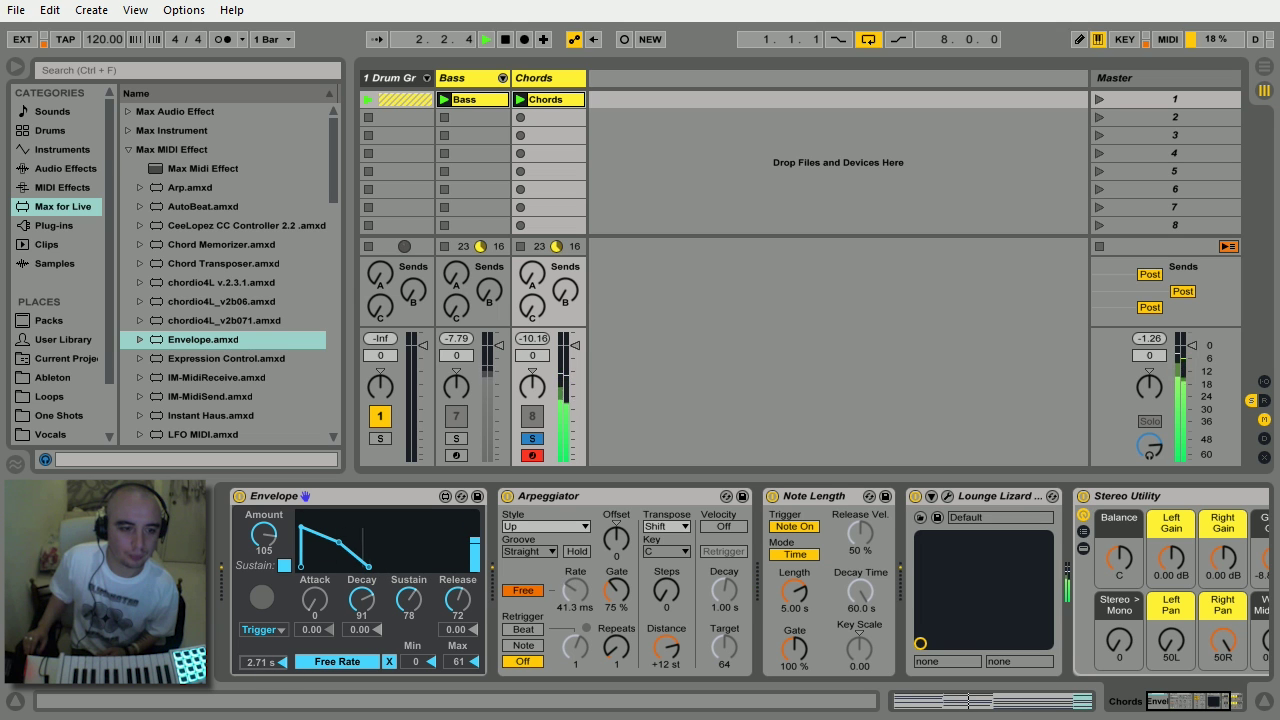
{"action": "left_click_drag", "start_coordinate": [260, 662], "coordinate": [260, 680]}
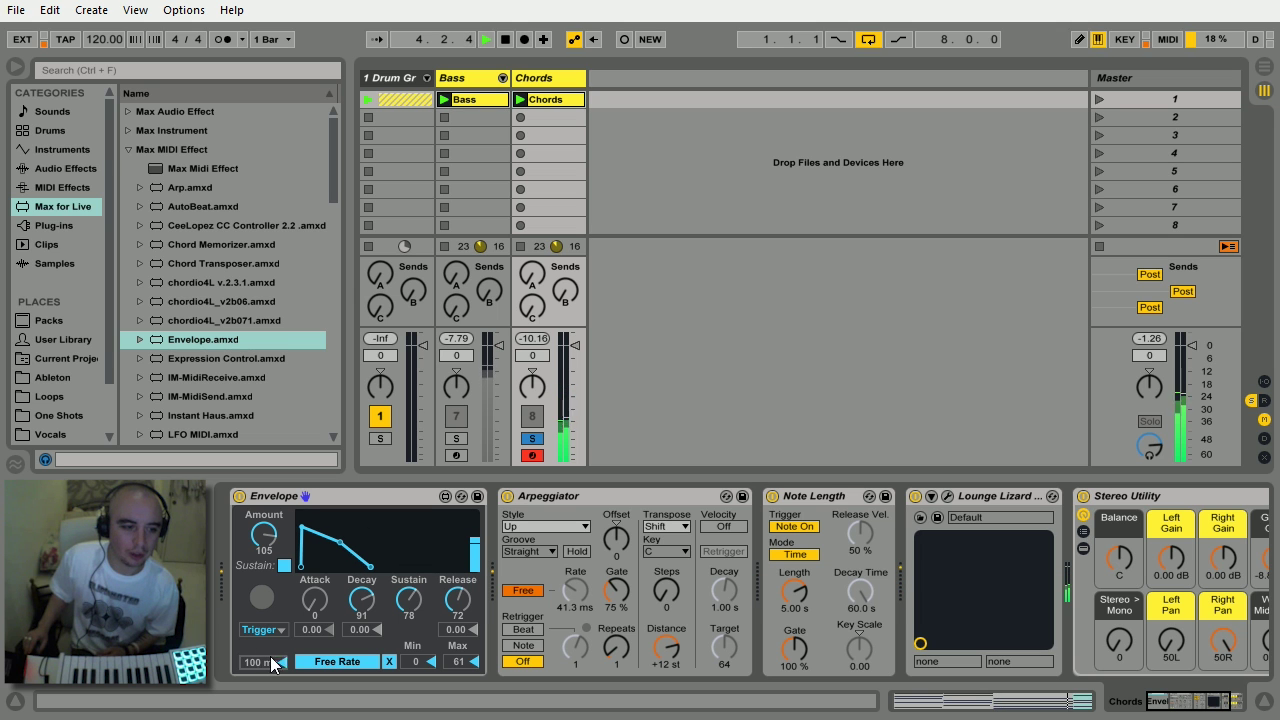
Set the Envelope time to 7.12 s and insert LFO MIDI before the Arpeggiator
{"action": "mouse_move", "coordinate": [270, 662]}
{"action": "left_mouse_down"}
{"action": "mouse_move", "coordinate": [270, 630]}
{"action": "mouse_move", "coordinate": [260, 652]}
{"action": "left_mouse_up"}
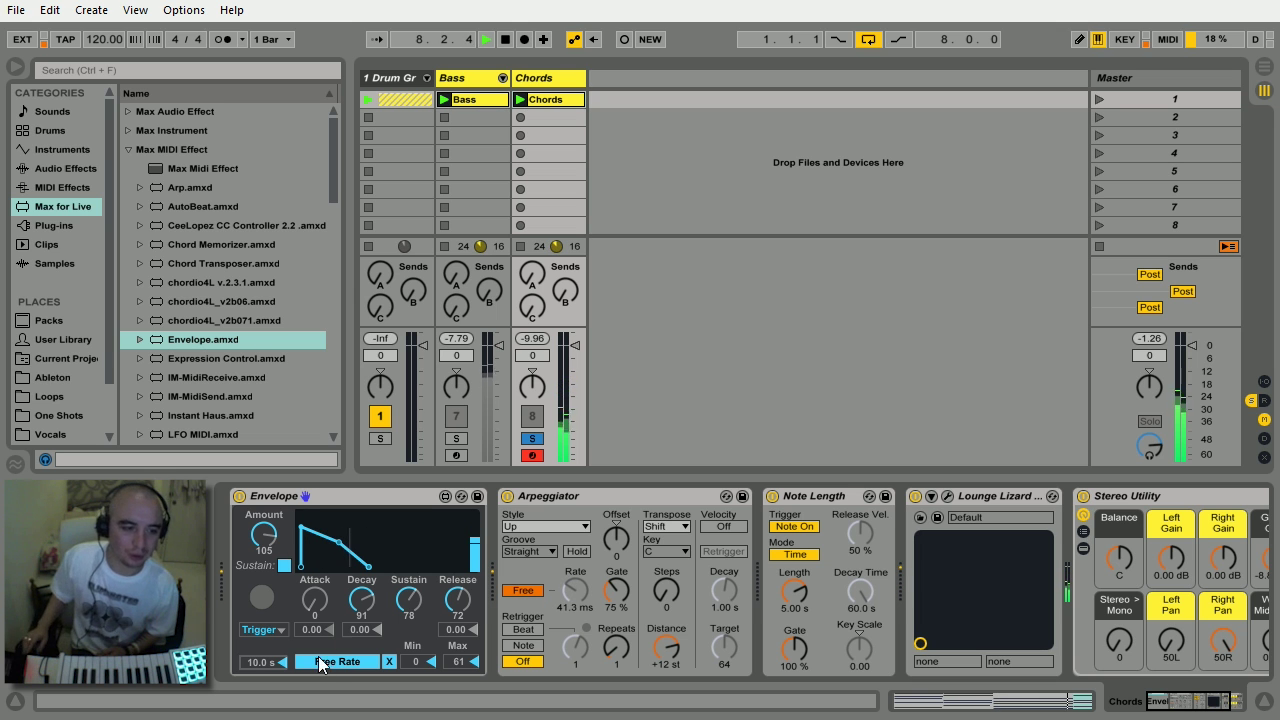
{"action": "left_click_drag", "start_coordinate": [266, 662], "coordinate": [266, 678]}
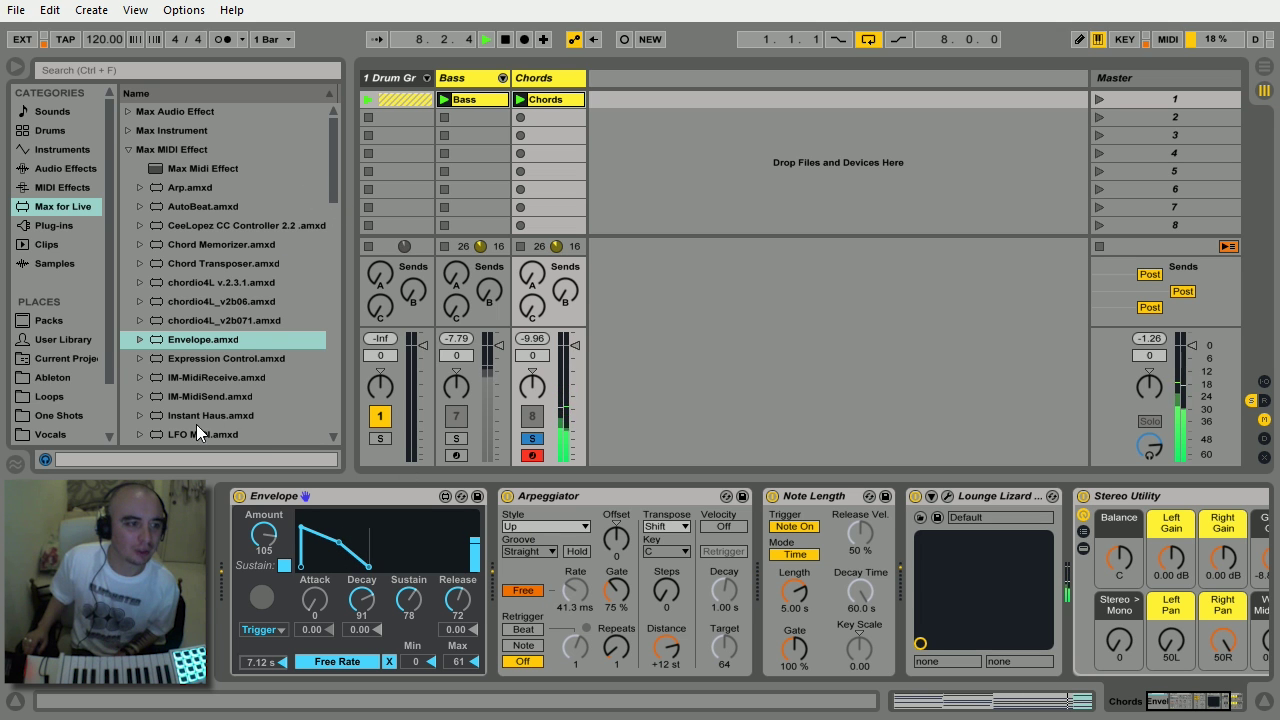
{"action": "left_click_drag", "start_coordinate": [196, 434], "coordinate": [500, 570]}
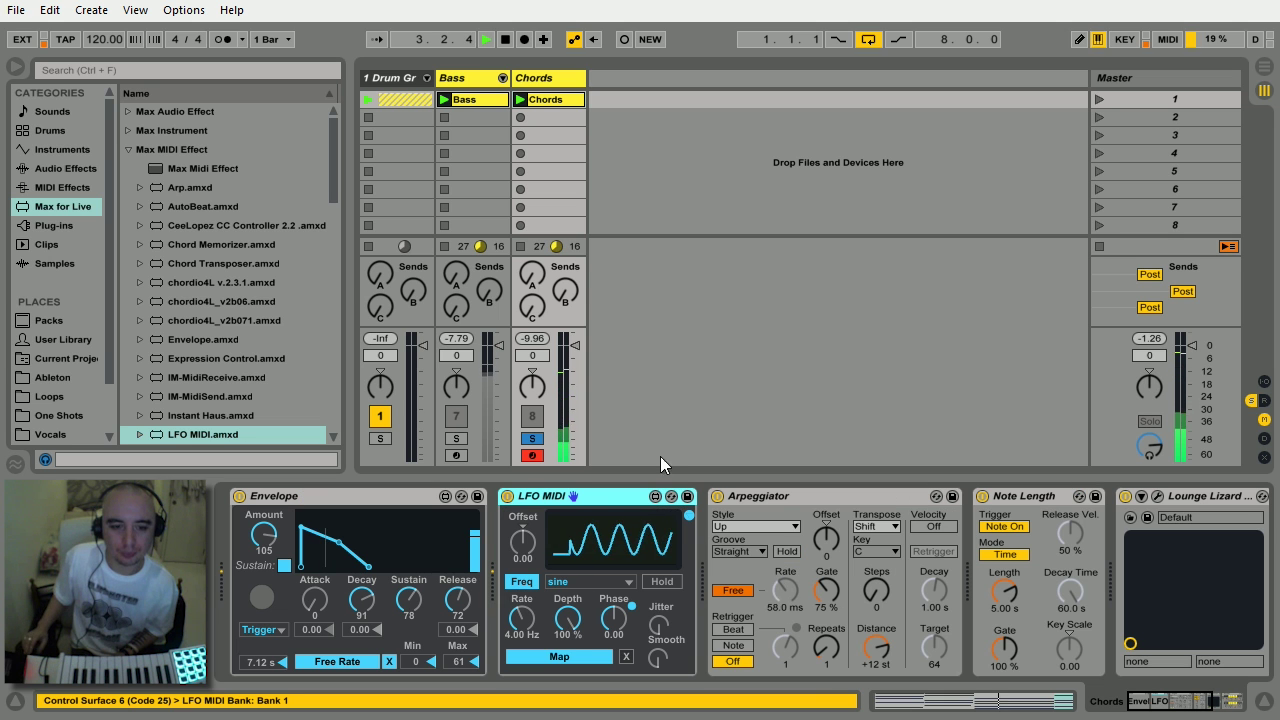
Slow the LFO rate down and map the LFO to the Arpeggiator's Style parameter
{"action": "left_click_drag", "start_coordinate": [522, 622], "coordinate": [522, 696]}
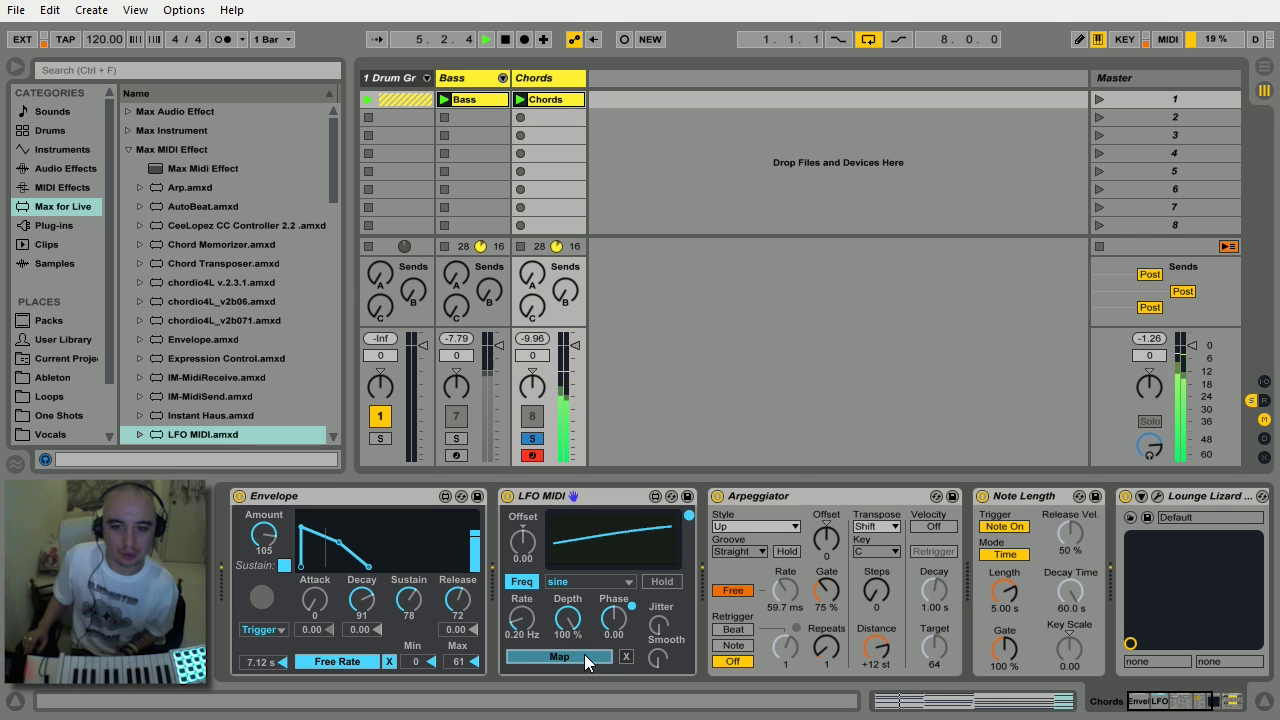
{"action": "left_click", "coordinate": [584, 654]}
{"action": "left_click", "coordinate": [756, 524]}
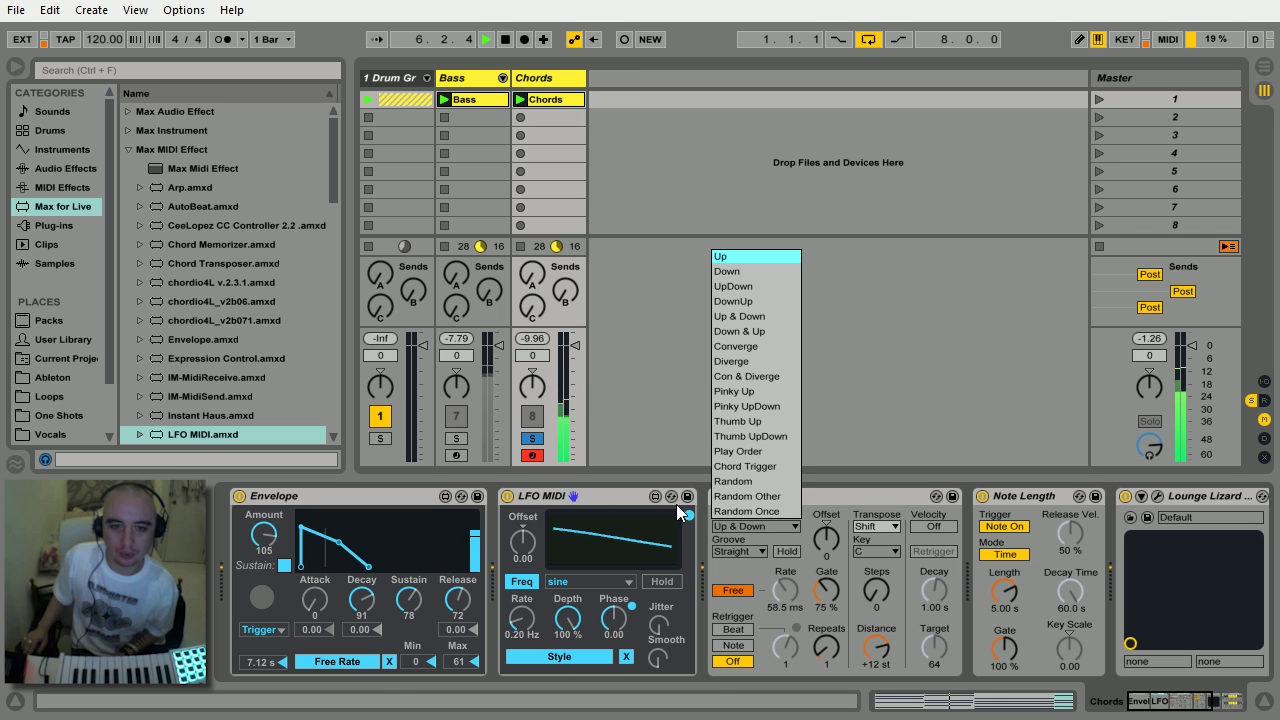
{"action": "left_click", "coordinate": [610, 498]}
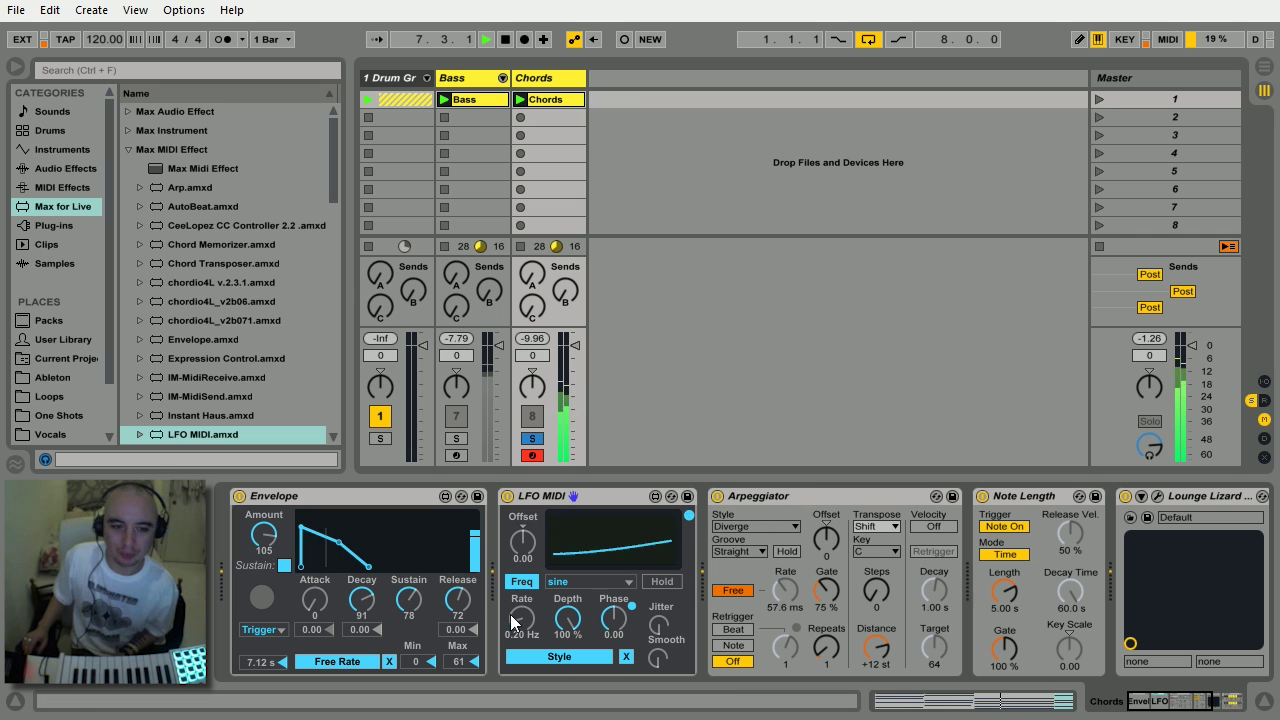
Give the LFO a random waveform and settle its rate at 0.07 Hz
{"action": "left_click_drag", "start_coordinate": [515, 620], "coordinate": [522, 618]}
{"action": "left_click", "coordinate": [632, 582]}
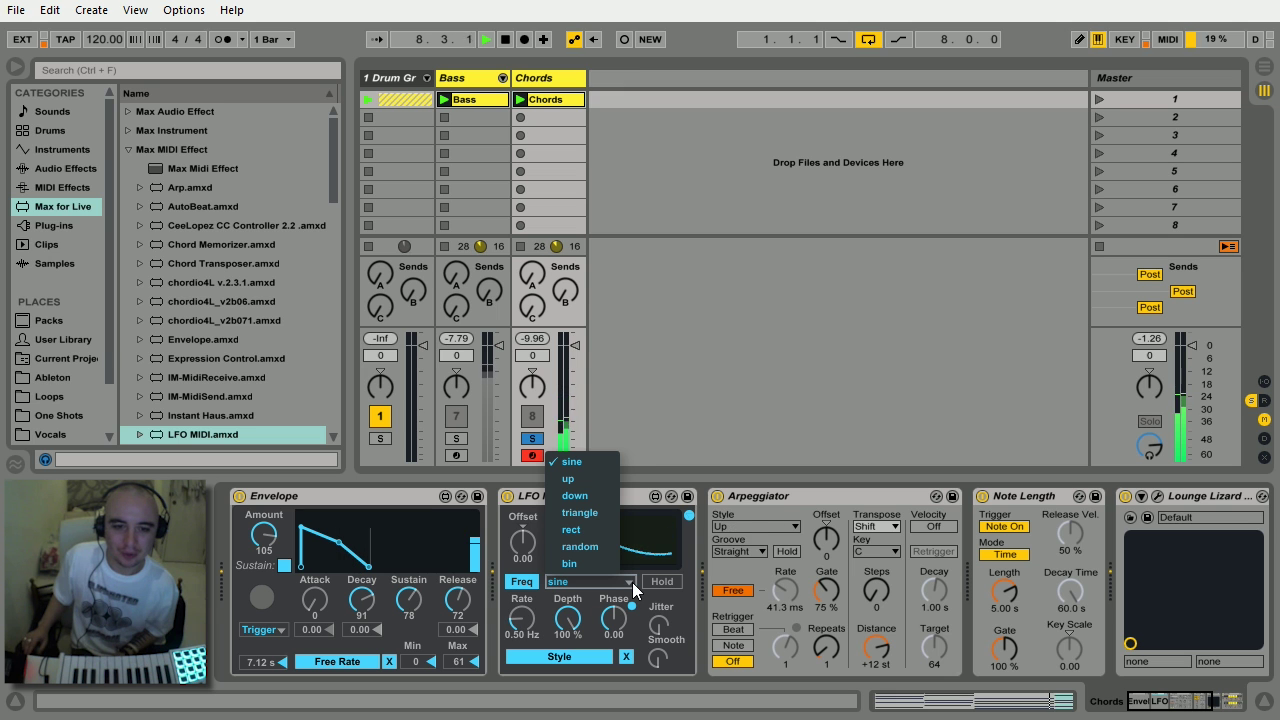
{"action": "left_click", "coordinate": [586, 546]}
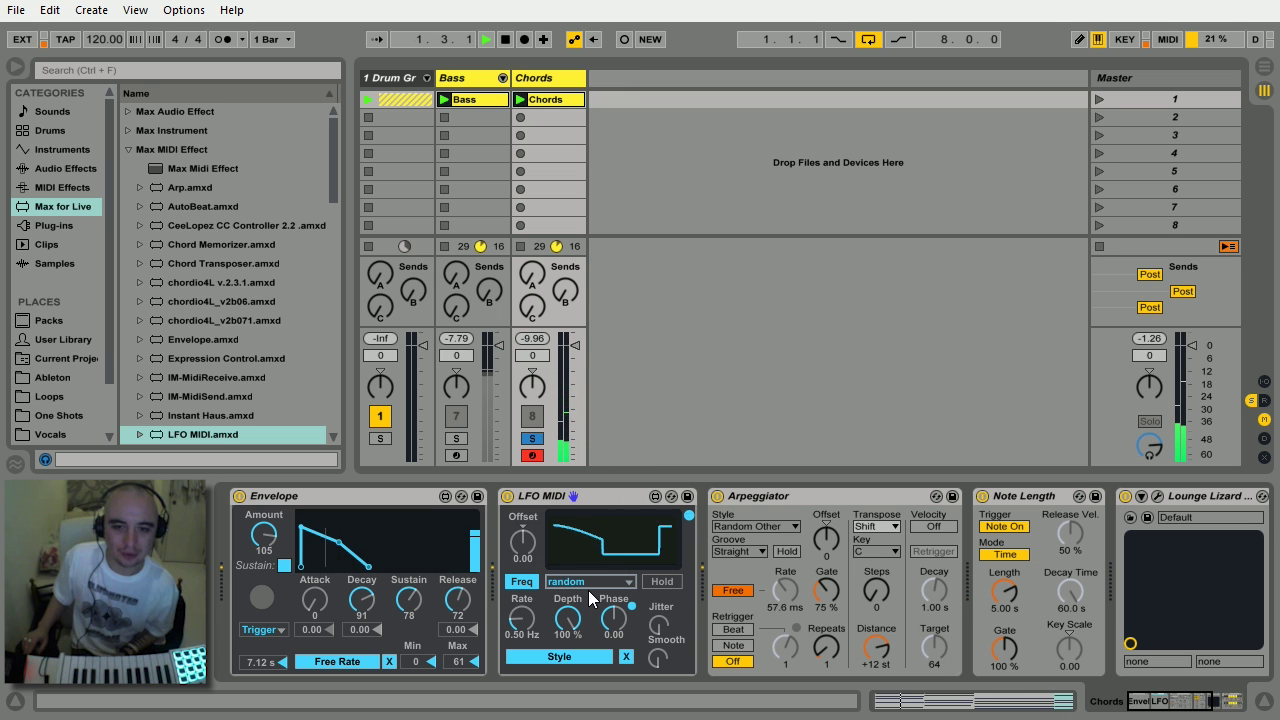
{"action": "left_click_drag", "start_coordinate": [522, 620], "coordinate": [522, 595]}
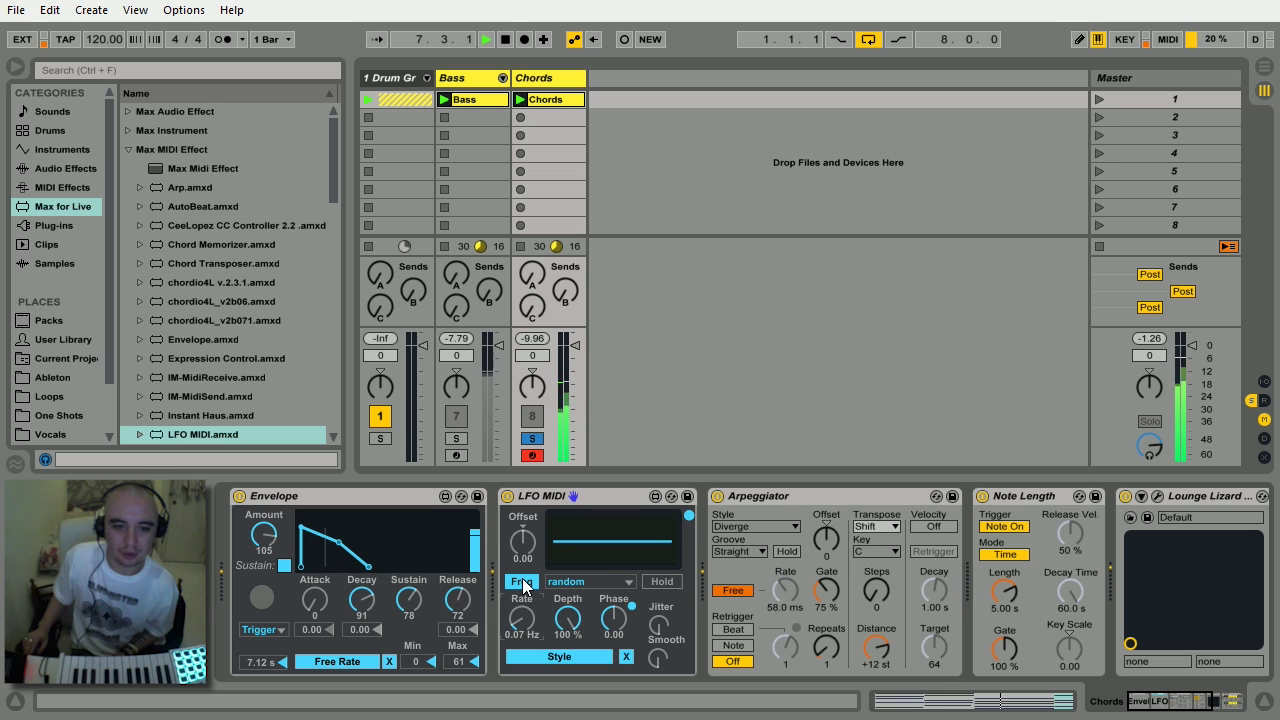
Switch the LFO to tempo sync at rate 2 and try the rect waveform
{"action": "left_click", "coordinate": [521, 582]}
{"action": "left_click_drag", "start_coordinate": [522, 619], "coordinate": [522, 585]}
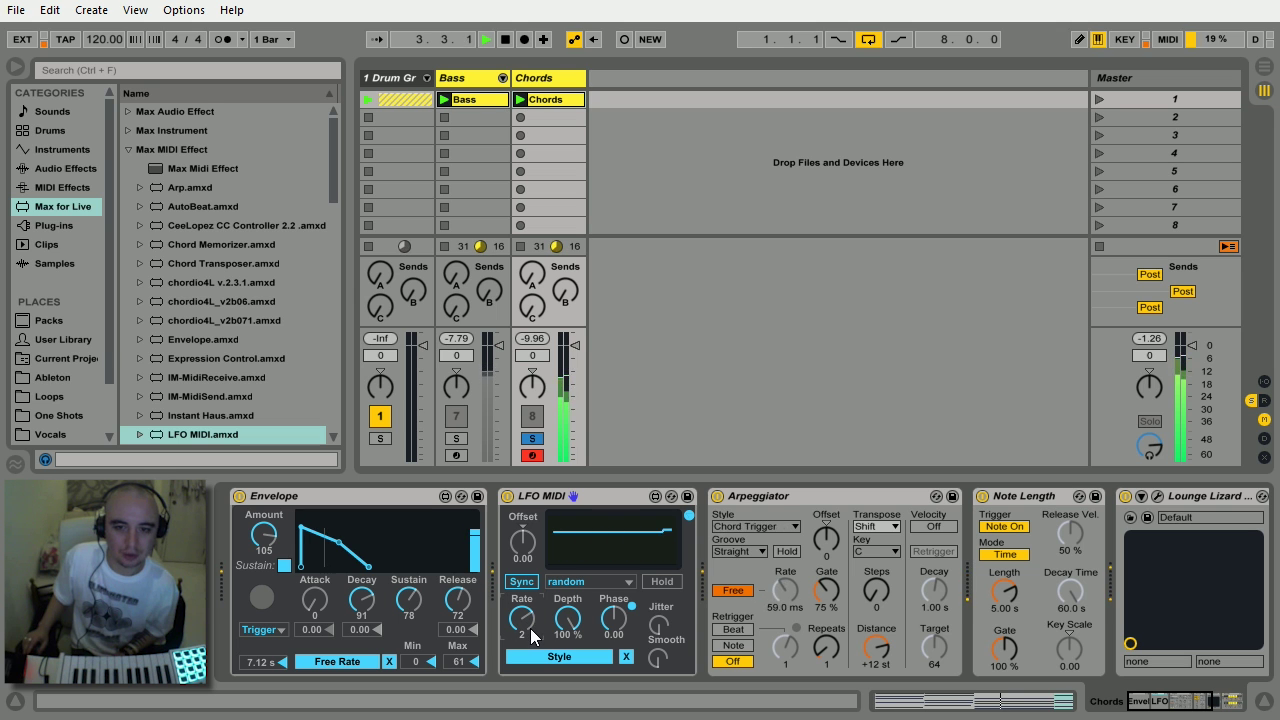
{"action": "left_click", "coordinate": [620, 582]}
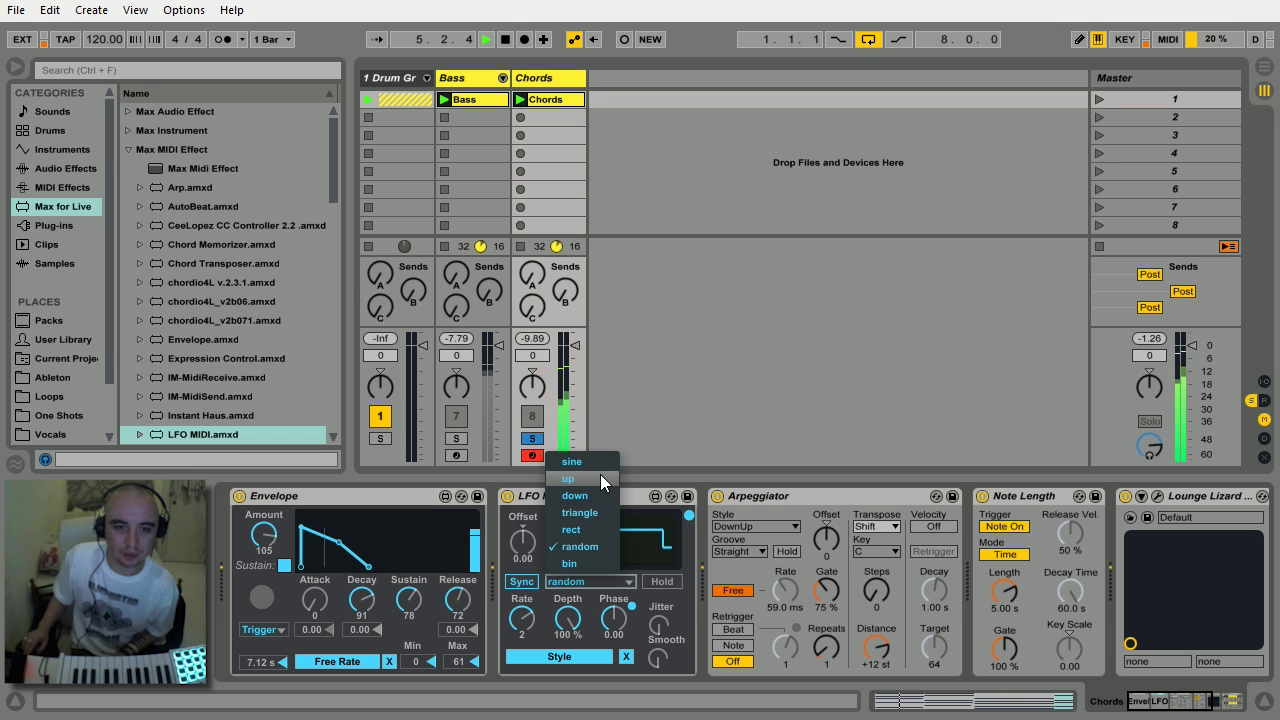
{"action": "left_click", "coordinate": [592, 527]}
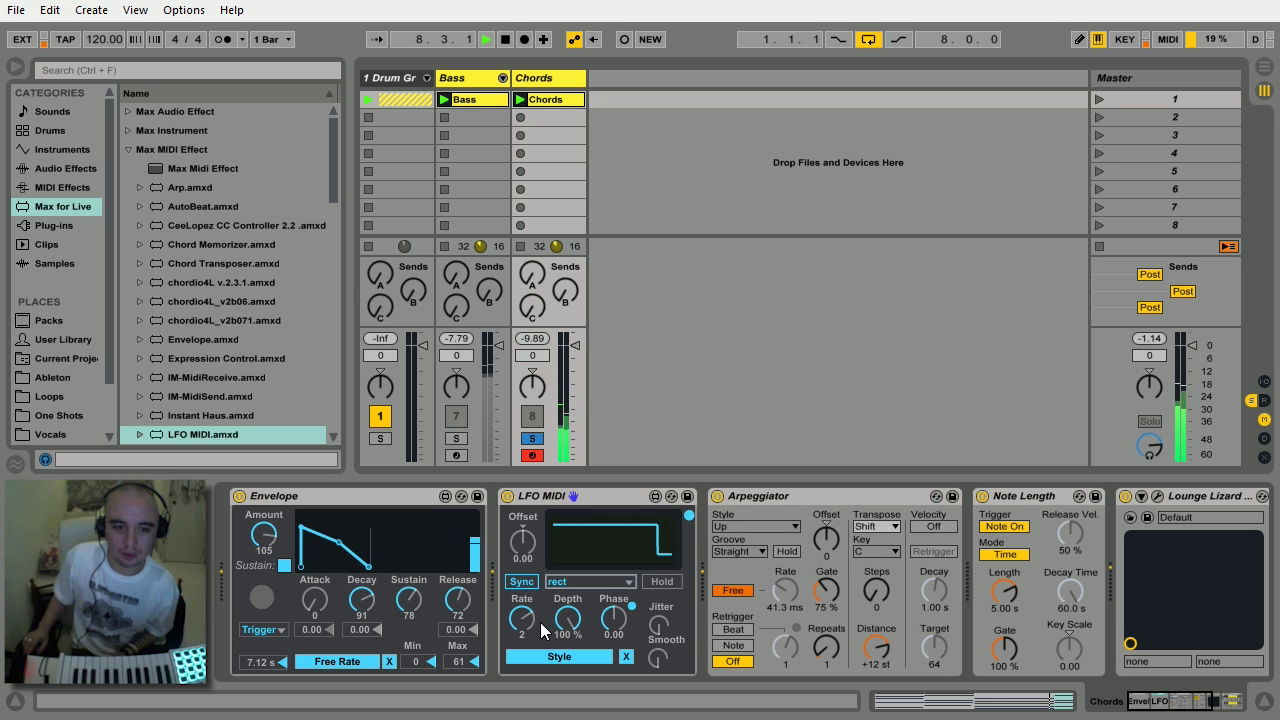
Return the LFO to a sine waveform, turn LFO MIDI off, and unsolo Chords
{"action": "left_click", "coordinate": [610, 582]}
{"action": "left_click", "coordinate": [580, 462]}
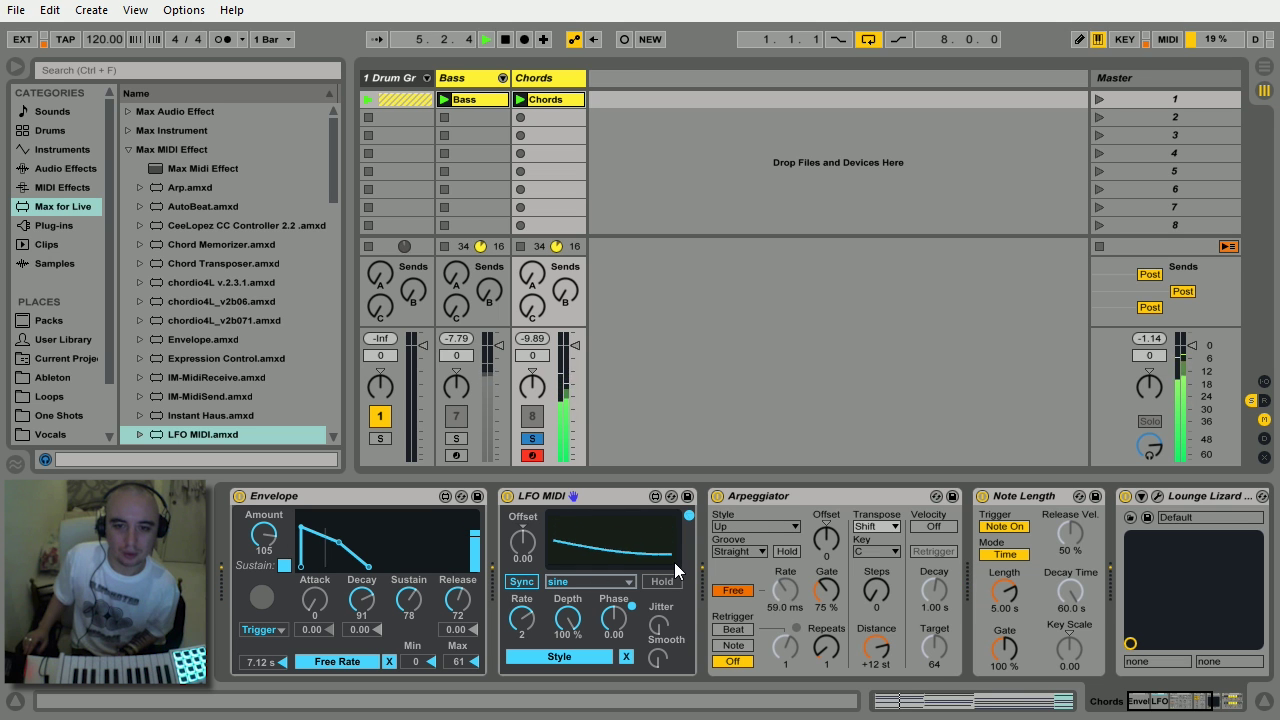
{"action": "left_click", "coordinate": [507, 496]}
{"action": "left_click", "coordinate": [531, 439]}
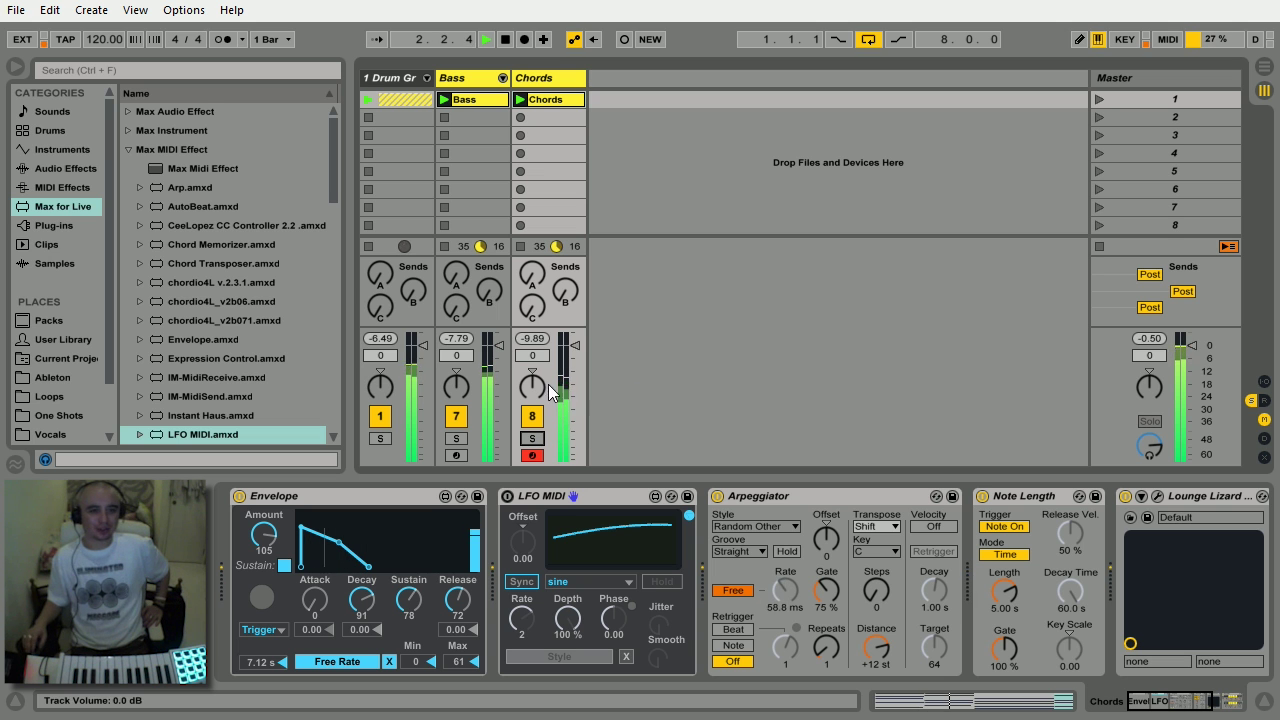
{"action": "key", "text": "shift+Tab"}
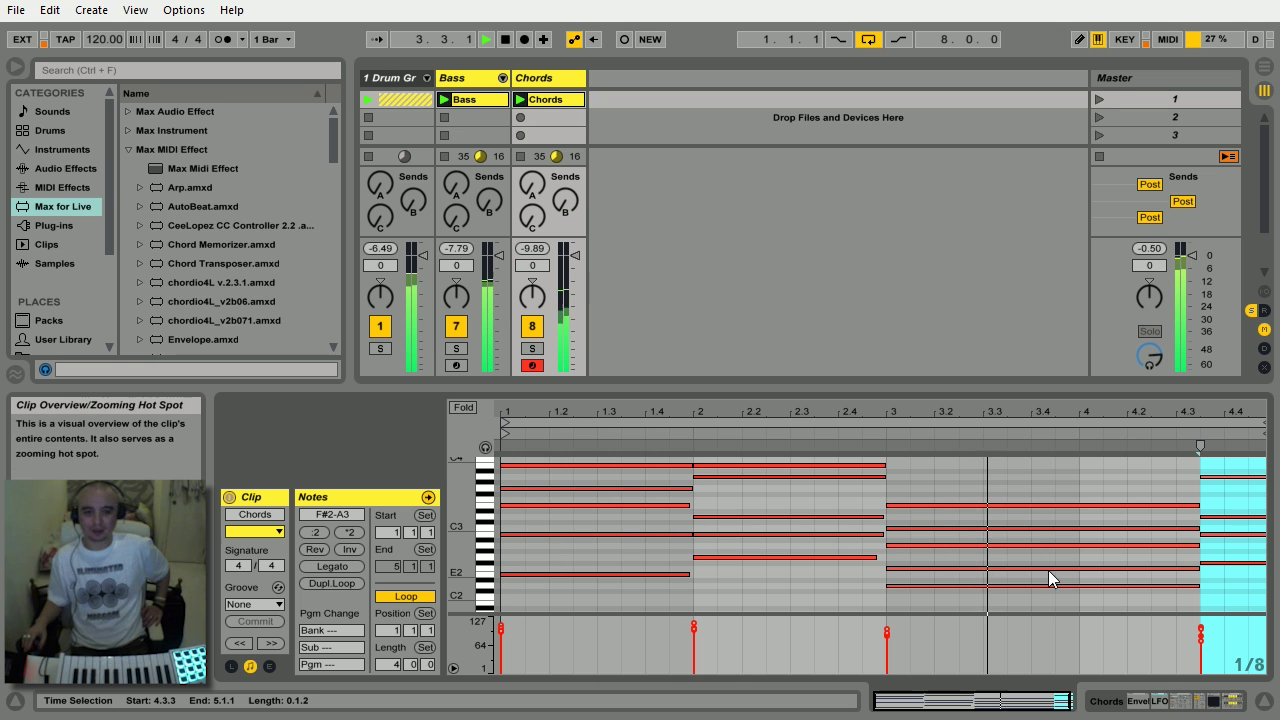
{"action": "left_click", "coordinate": [1056, 602]}
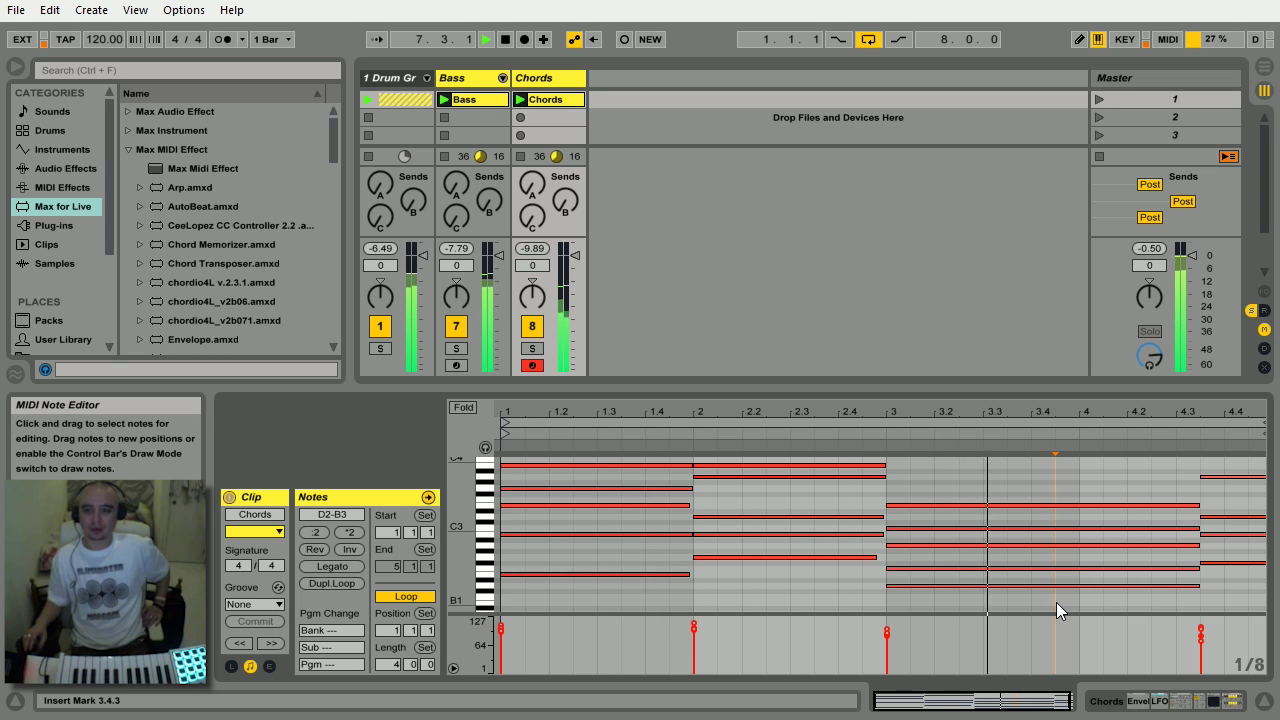
{"action": "left_click", "coordinate": [1096, 700]}
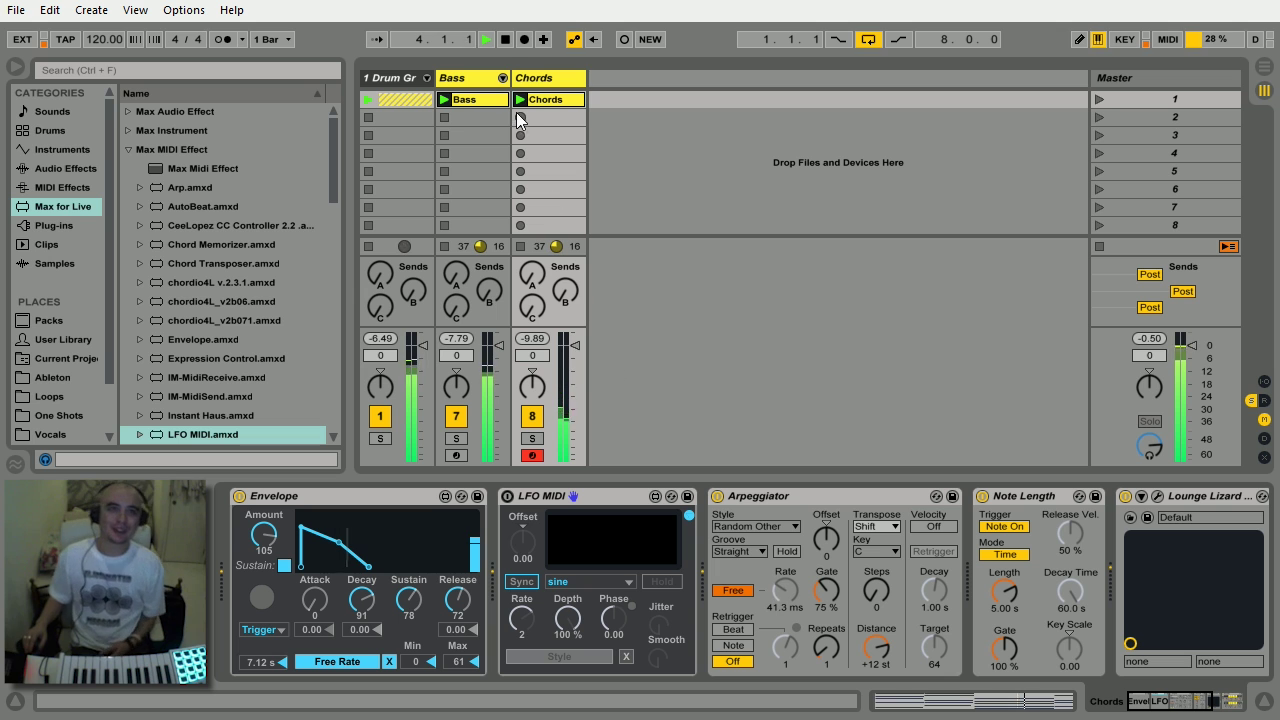
Stop playback from the transport bar, leaving the transport at 7.4.2
{"action": "left_click", "coordinate": [504, 42]}
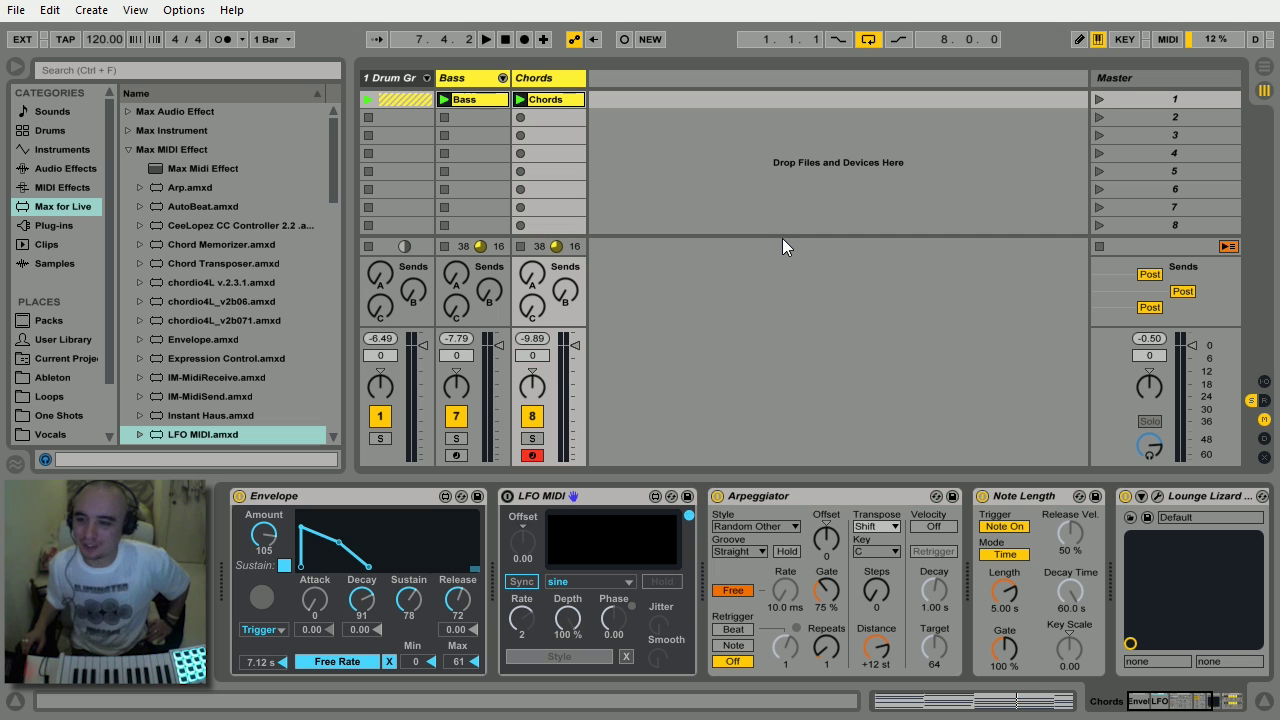
{"action": "left_click", "coordinate": [1158, 497]}
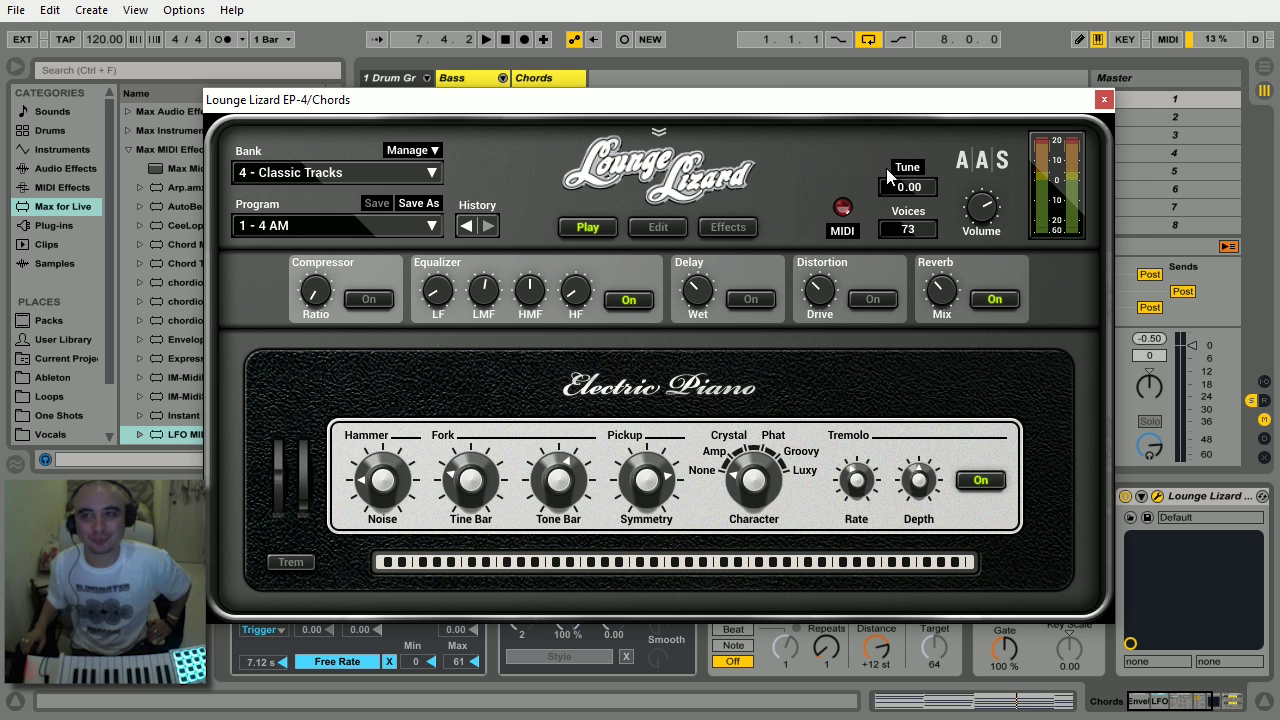